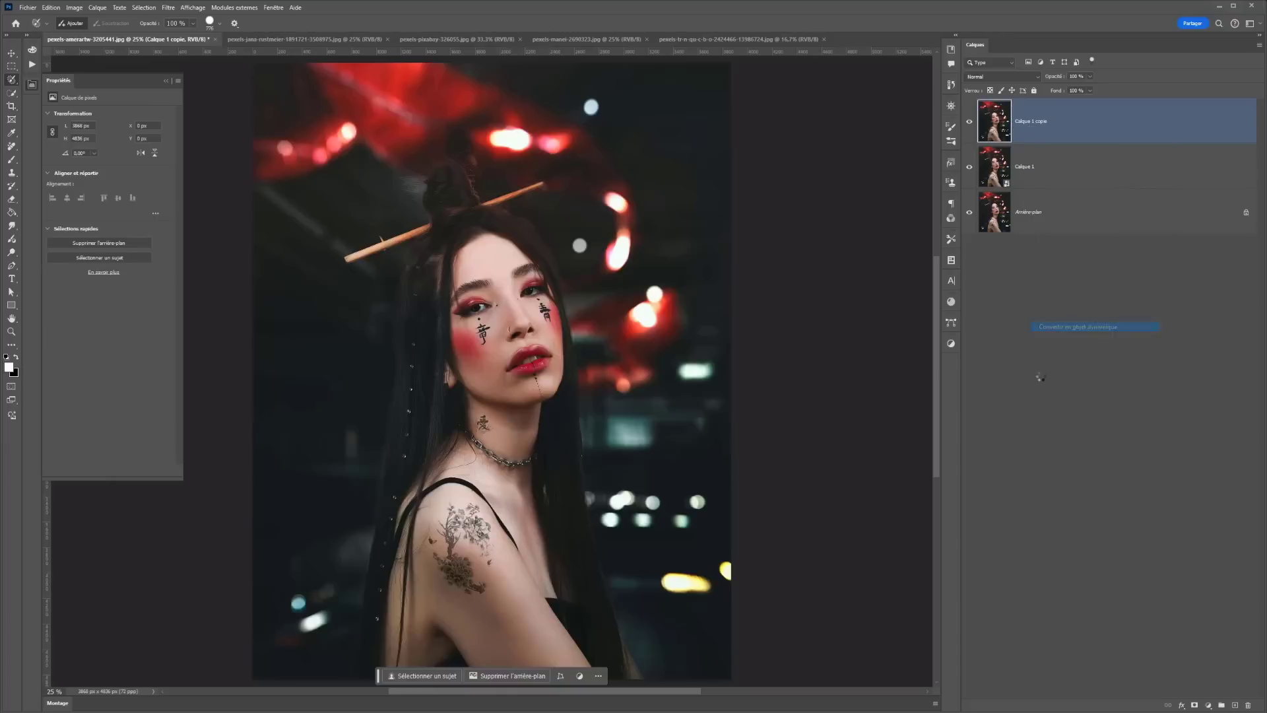
Hide Calque 1 copie and apply a Radial Blur of about 15 to Calque 1, using the Rotation method and Supérieure quality
{"action": "left_click", "coordinate": [970, 123]}
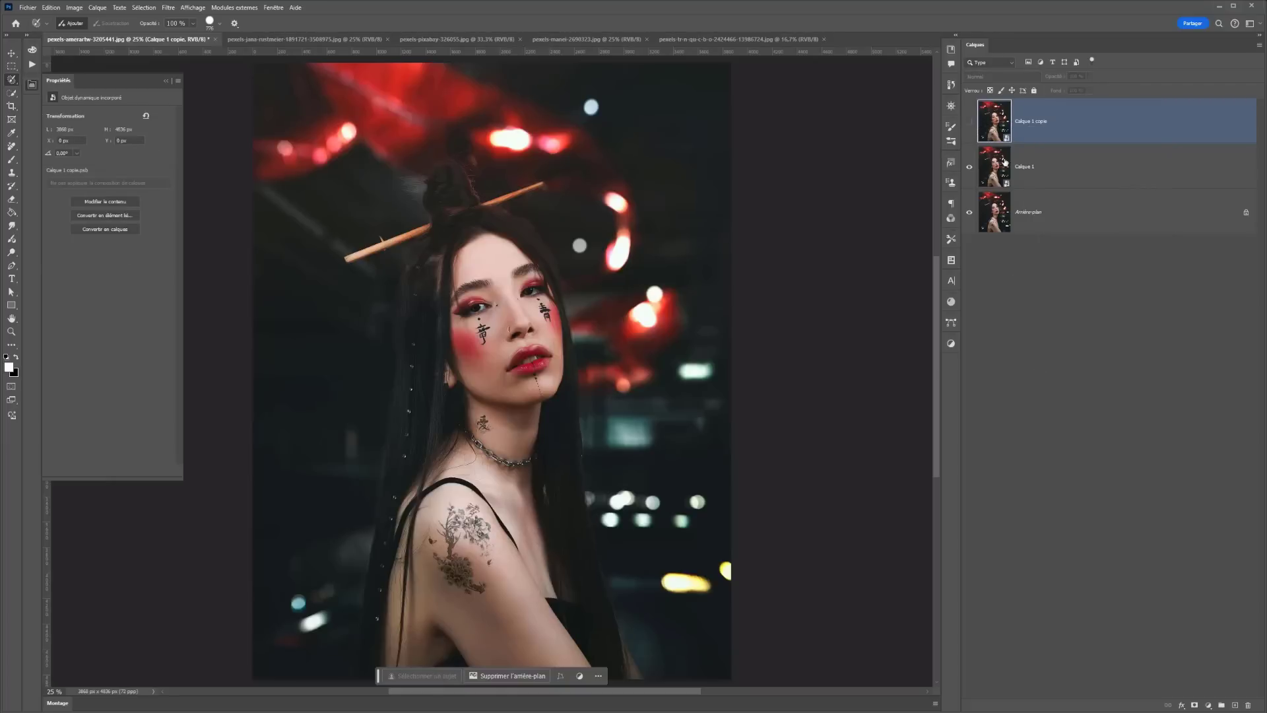
{"action": "left_click", "coordinate": [1006, 163]}
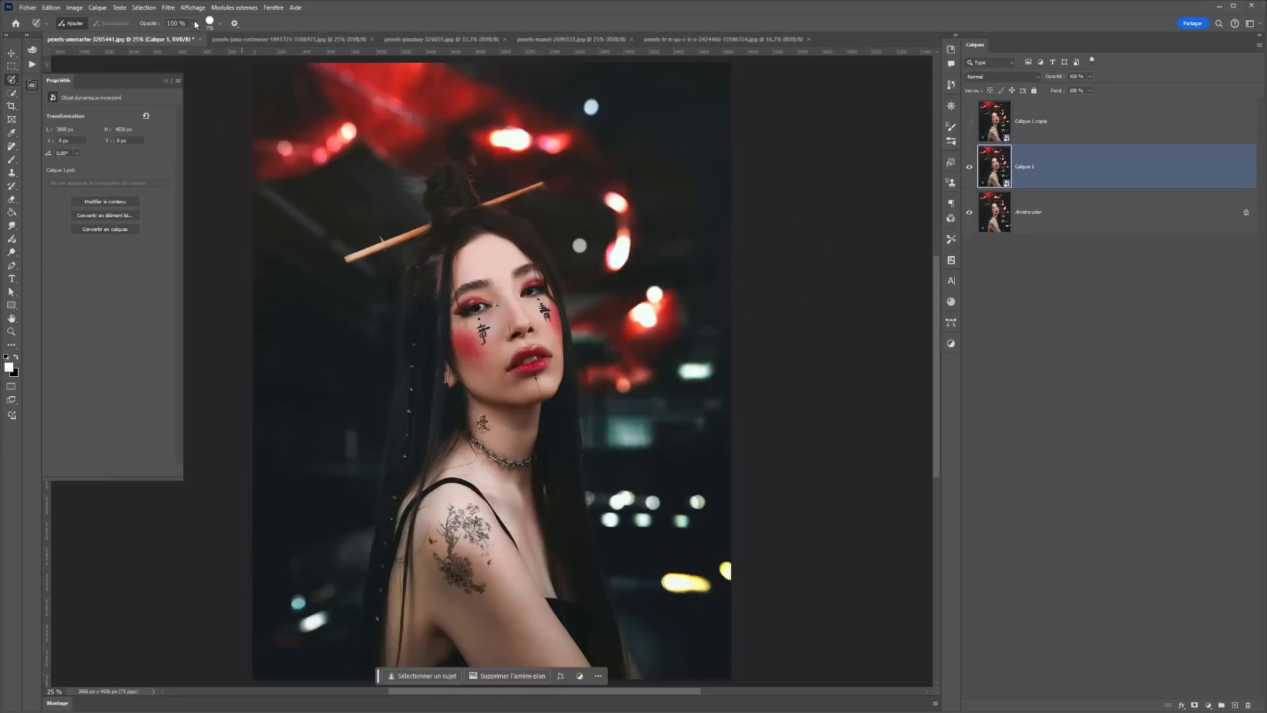
{"action": "left_click", "coordinate": [166, 8]}
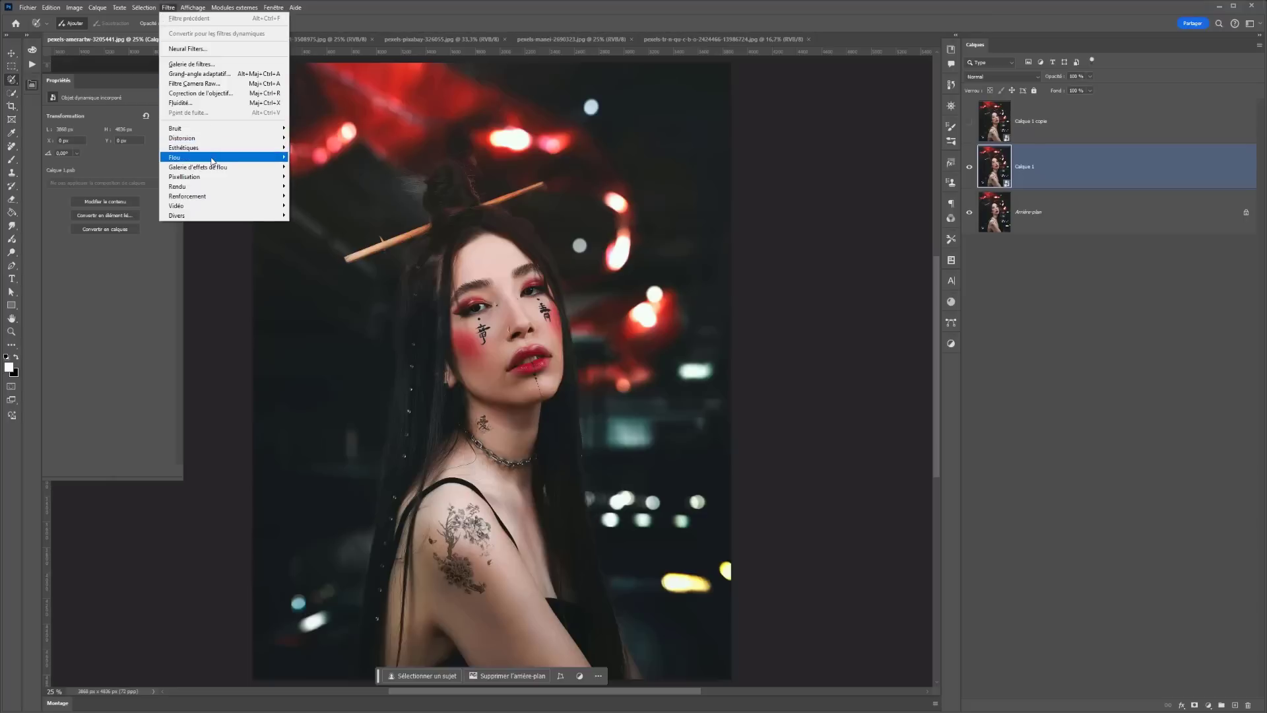
{"action": "mouse_move", "coordinate": [212, 160]}
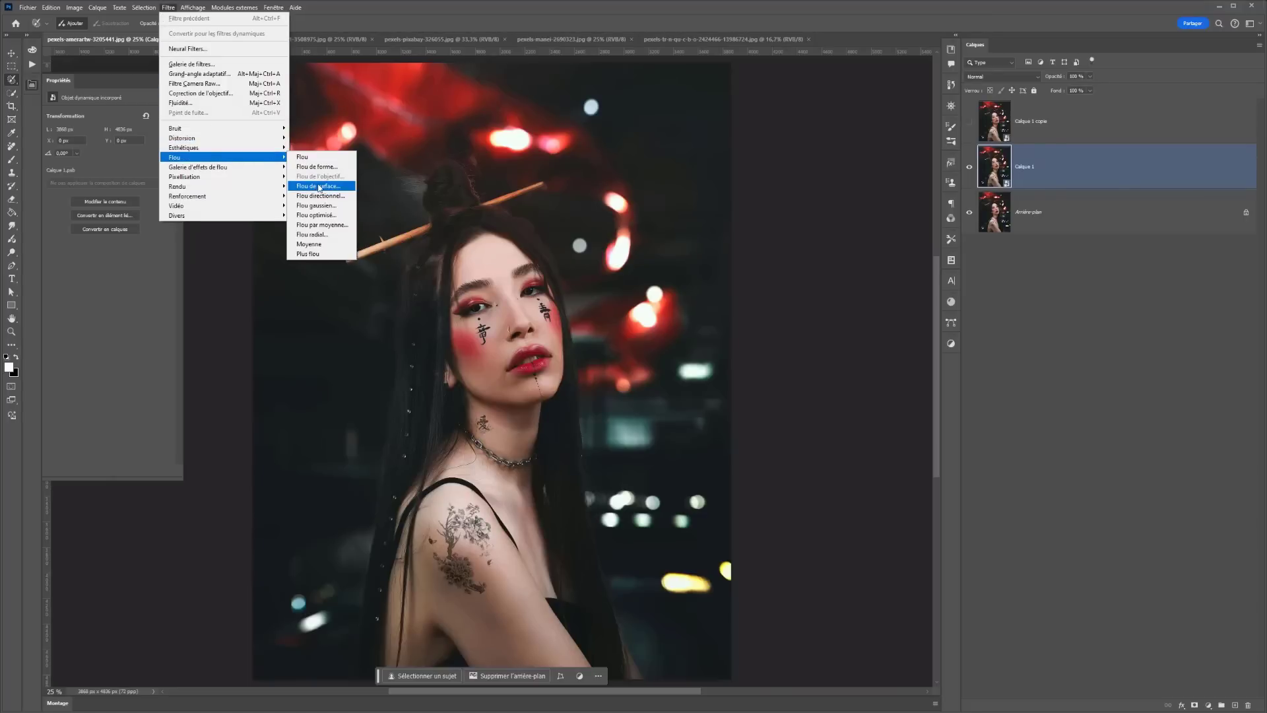
{"action": "left_click", "coordinate": [322, 235]}
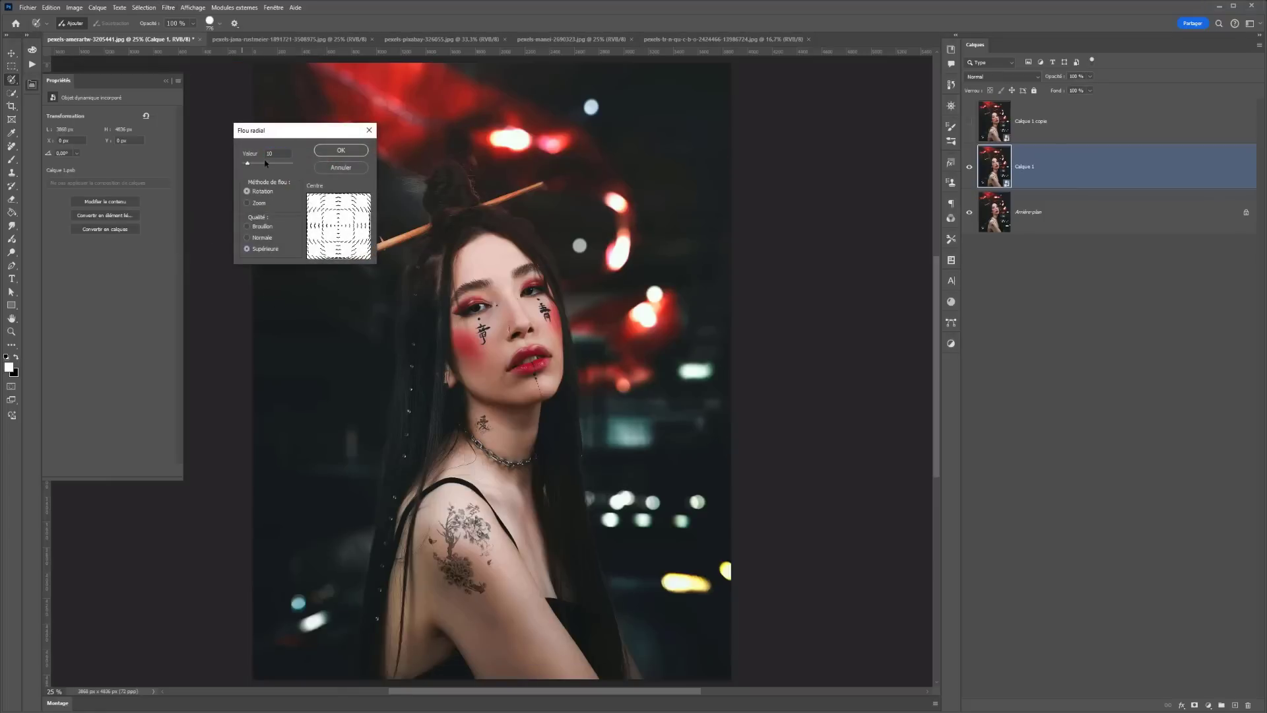
{"action": "left_click_drag", "start_coordinate": [265, 162], "coordinate": [269, 165]}
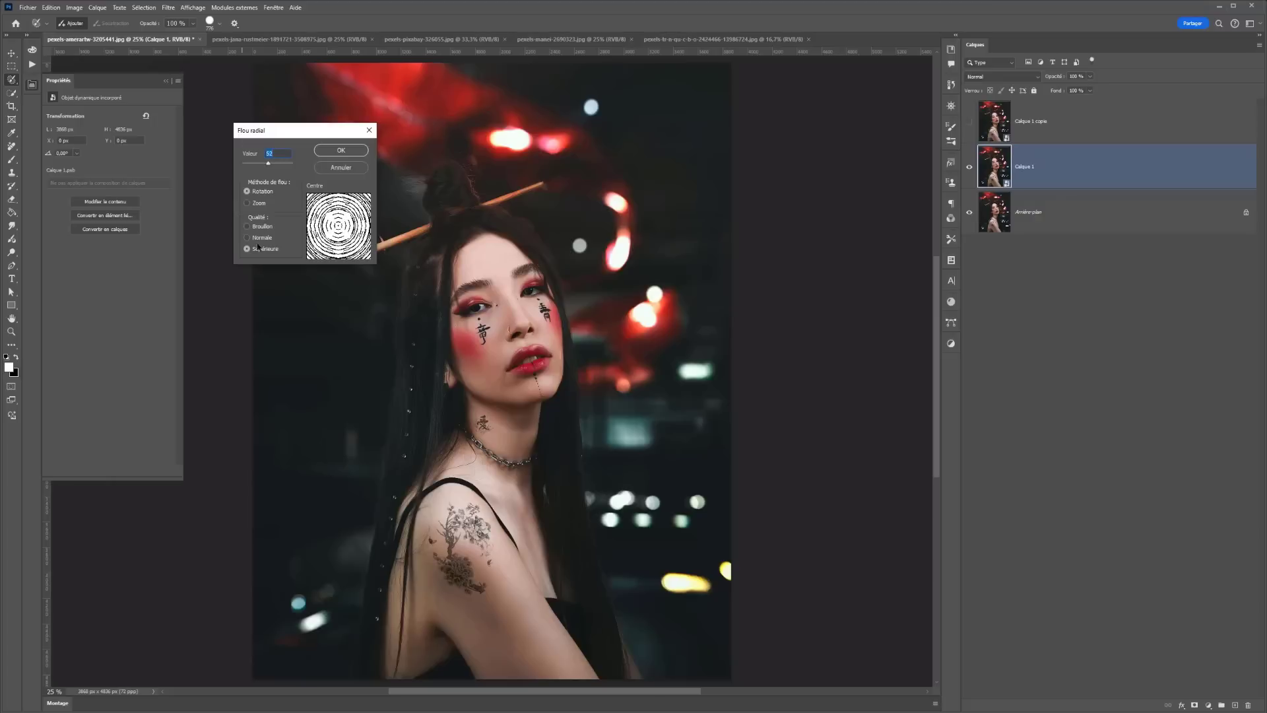
{"action": "left_click", "coordinate": [259, 204]}
{"action": "left_click", "coordinate": [264, 192]}
{"action": "left_click_drag", "start_coordinate": [255, 164], "coordinate": [250, 165]}
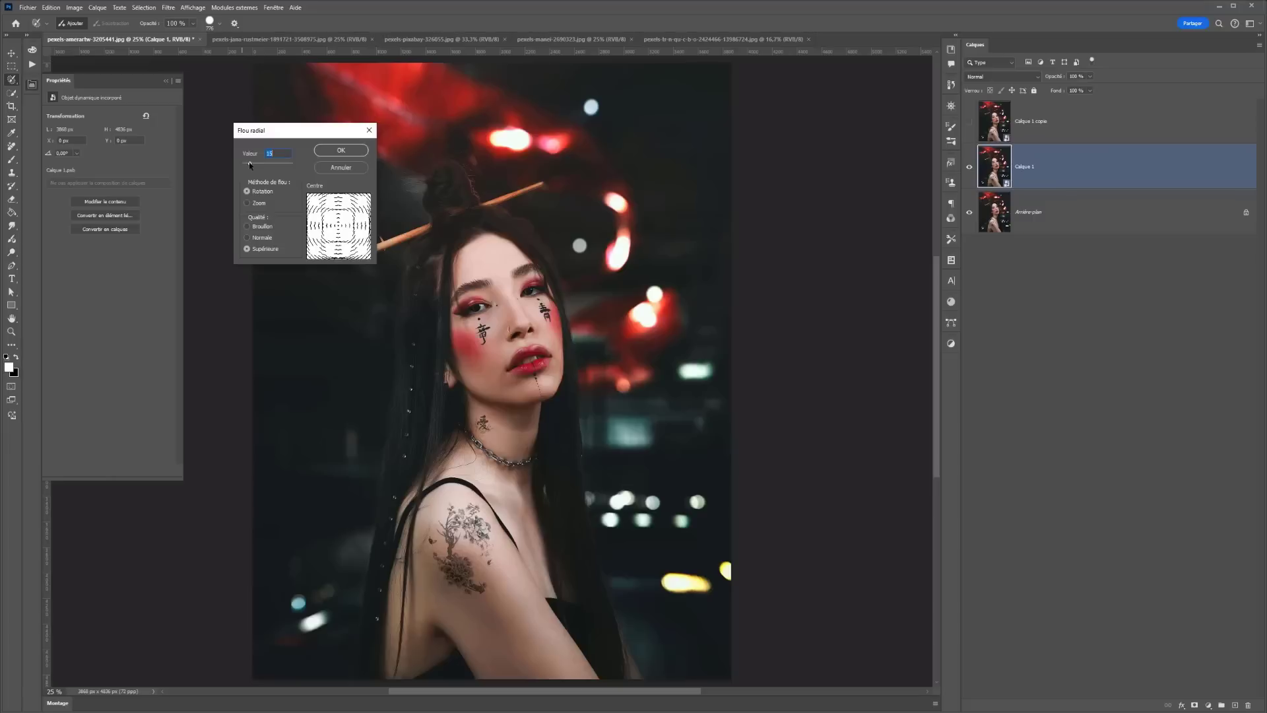
{"action": "left_click", "coordinate": [341, 151]}
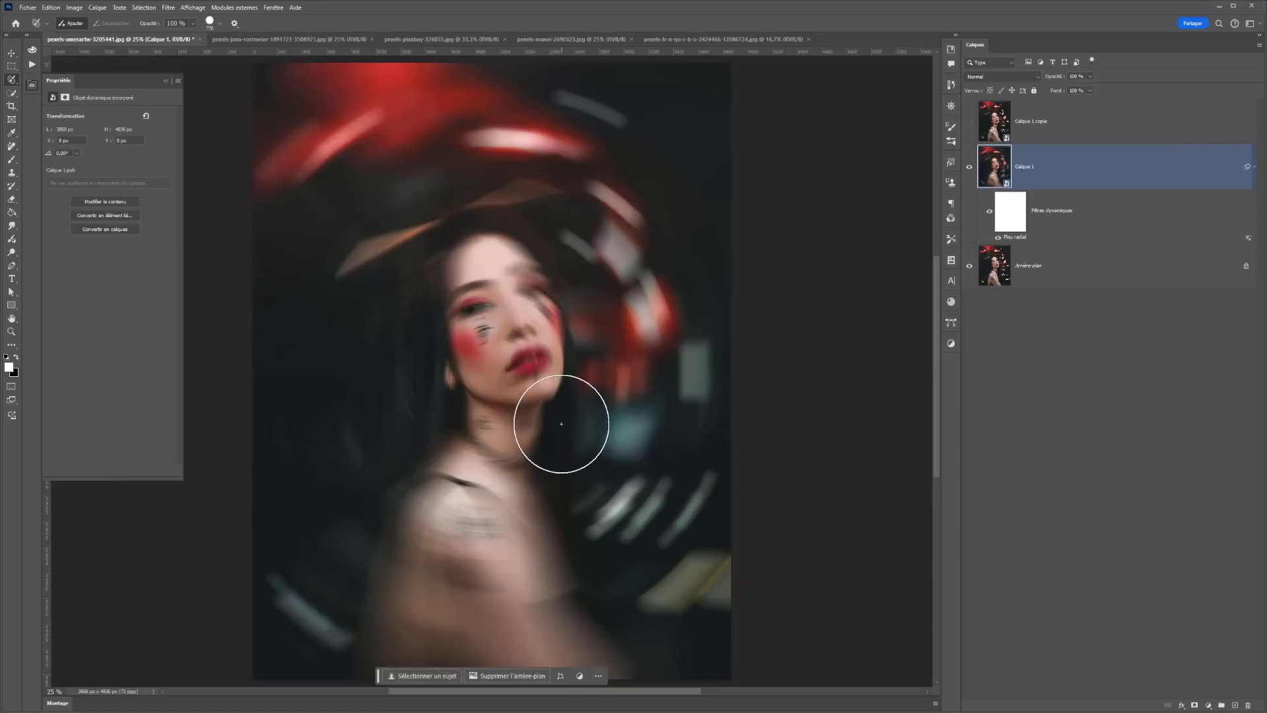
Set the value of Calque 1's Radial Blur smart filter to 10
{"action": "double_click", "coordinate": [1008, 237]}
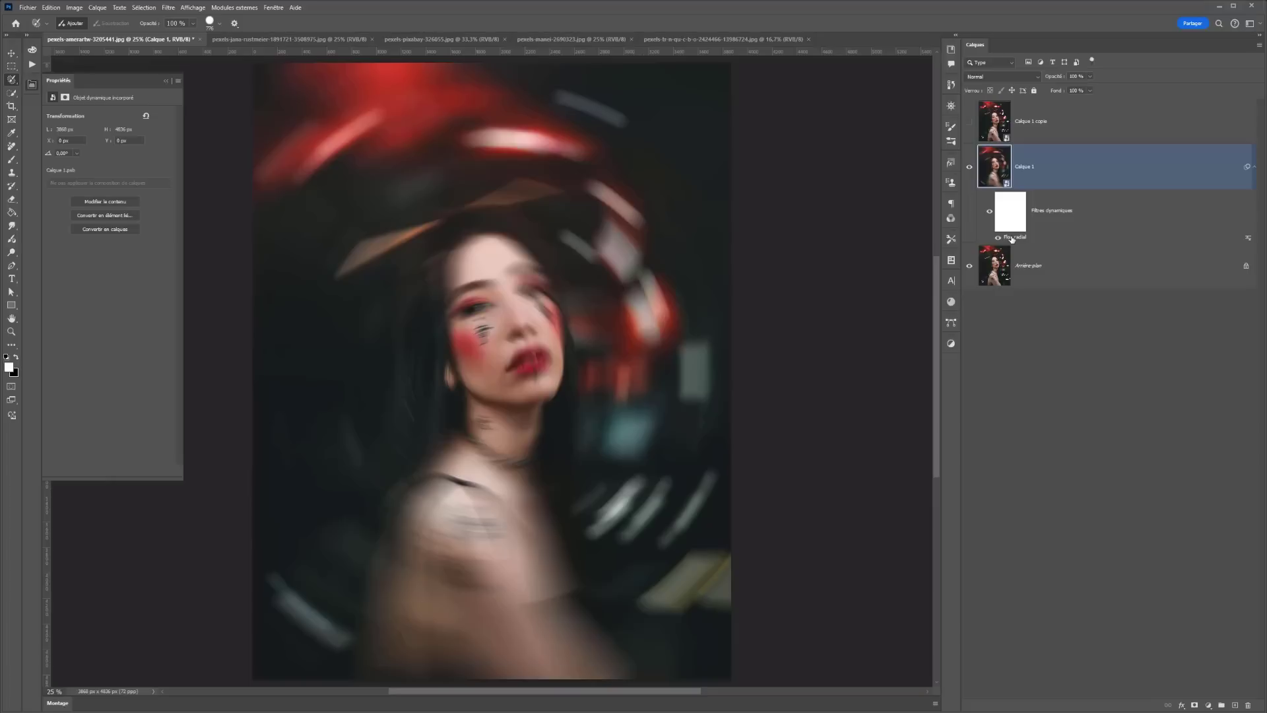
{"action": "type", "text": "10"}
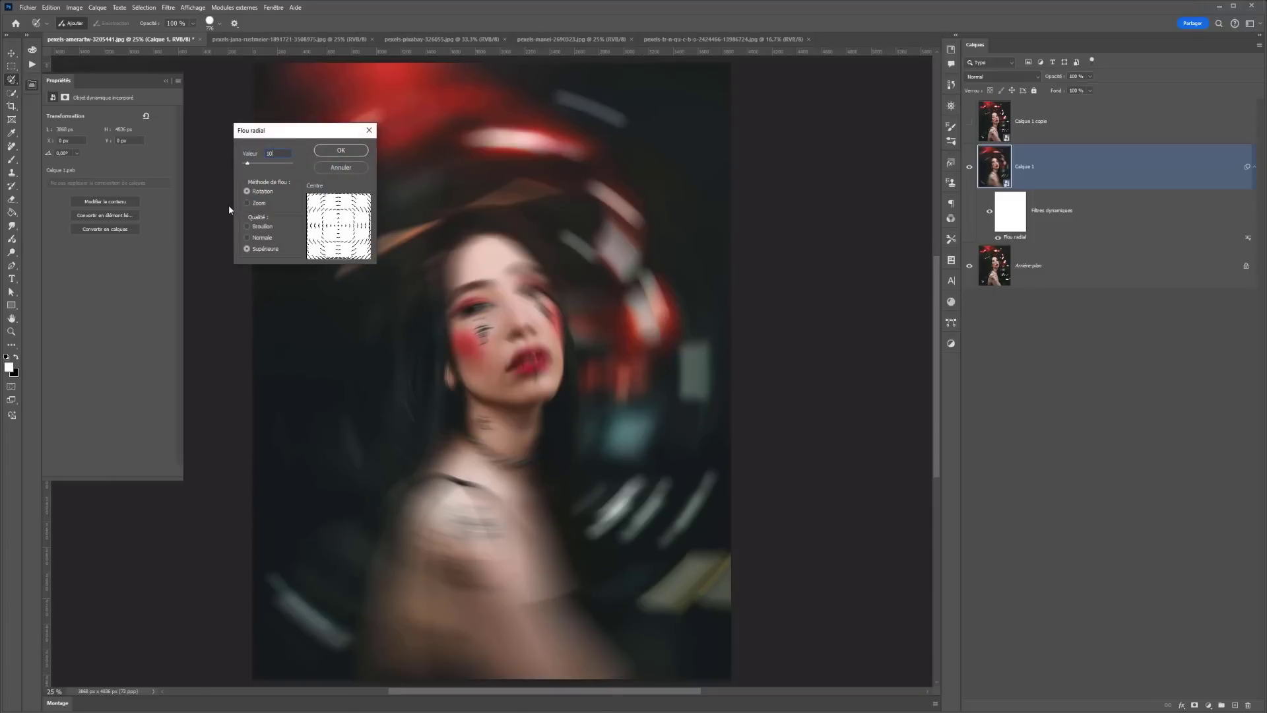
{"action": "key", "text": "Return"}
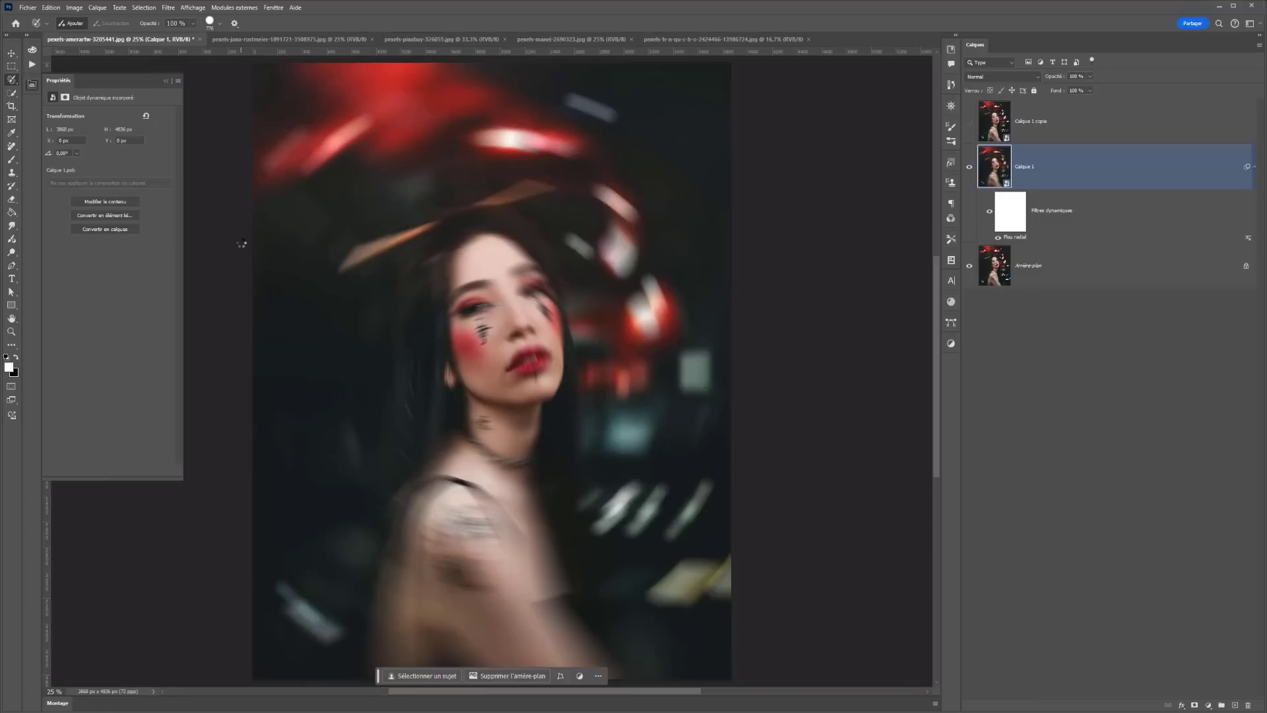
Apply the Demi-teintes couleur (Color Halftone) filter to Calque 1 with its default settings
{"action": "left_click", "coordinate": [169, 8]}
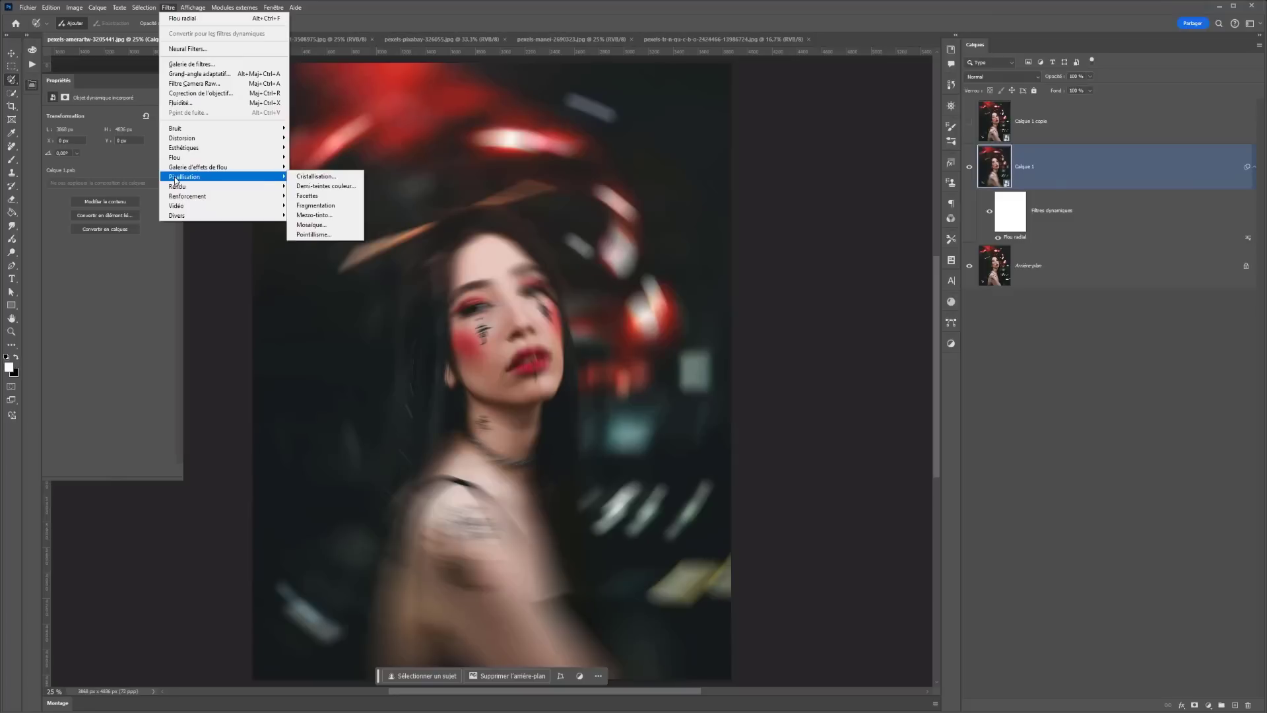
{"action": "mouse_move", "coordinate": [240, 177]}
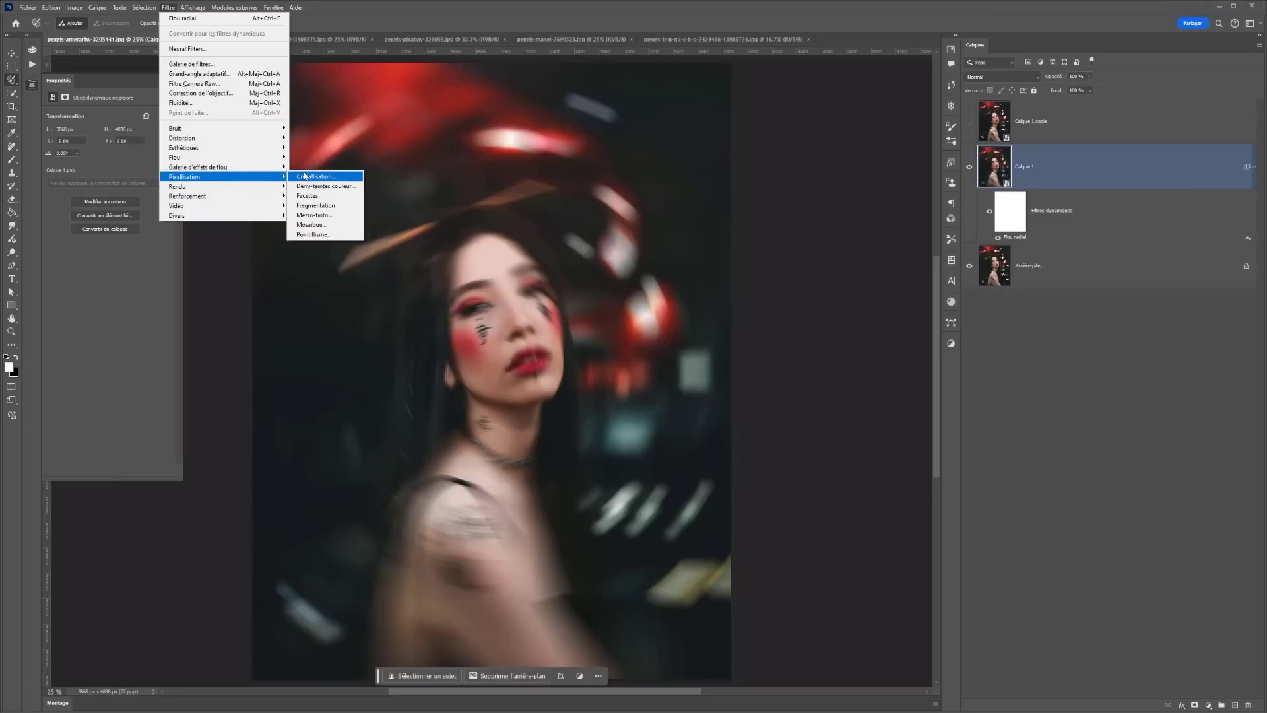
{"action": "left_click", "coordinate": [320, 186]}
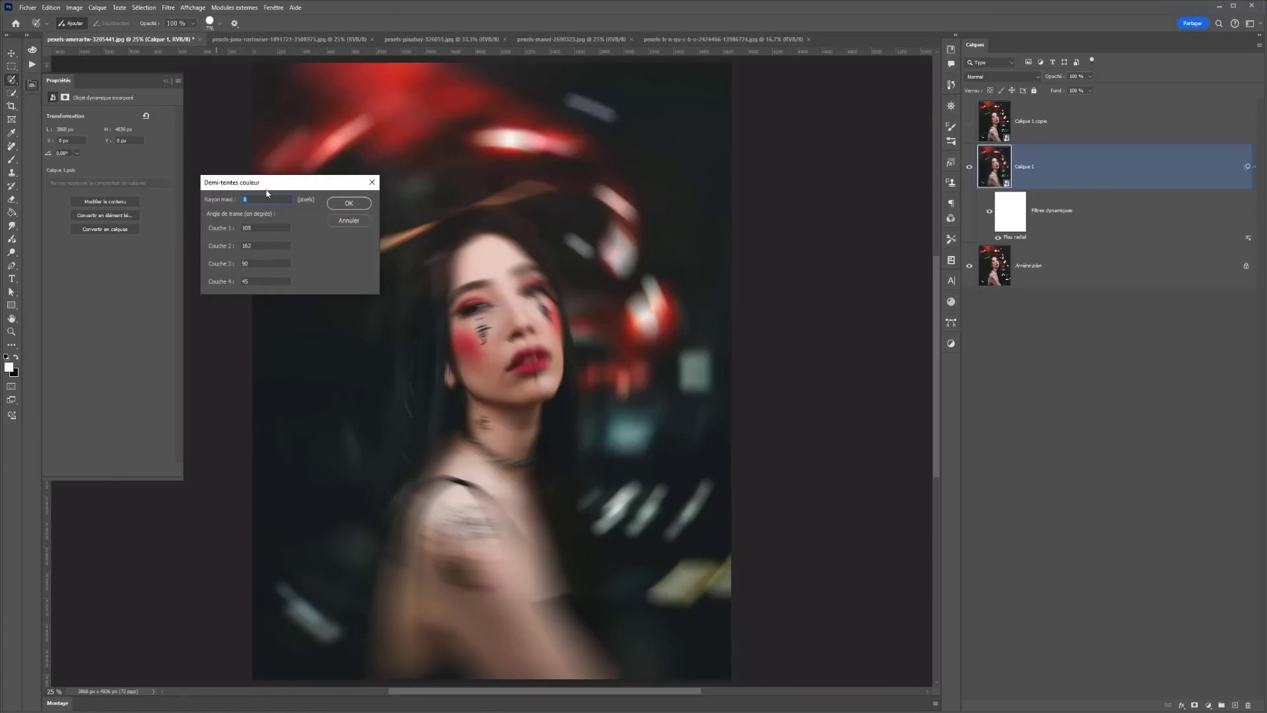
{"action": "left_click", "coordinate": [365, 205]}
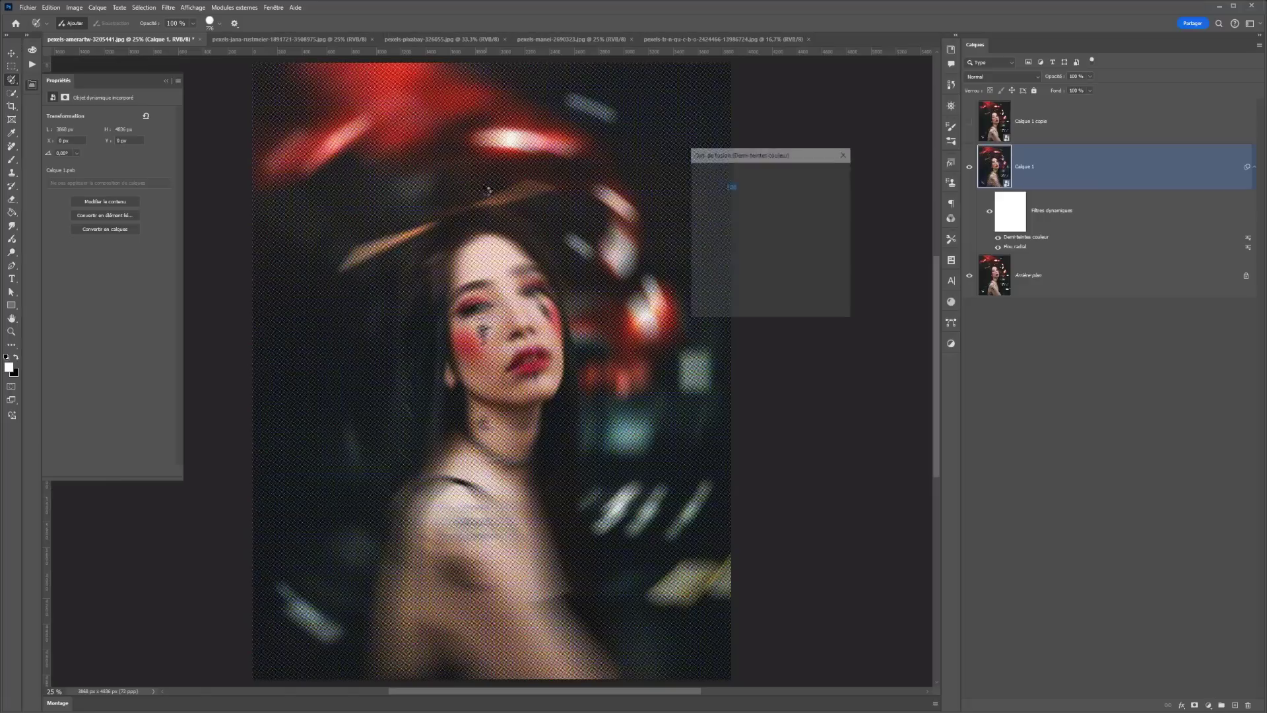
Set the blending mode of Calque 1's Demi-teintes couleur smart filter to Obscurcir
{"action": "left_click", "coordinate": [748, 173]}
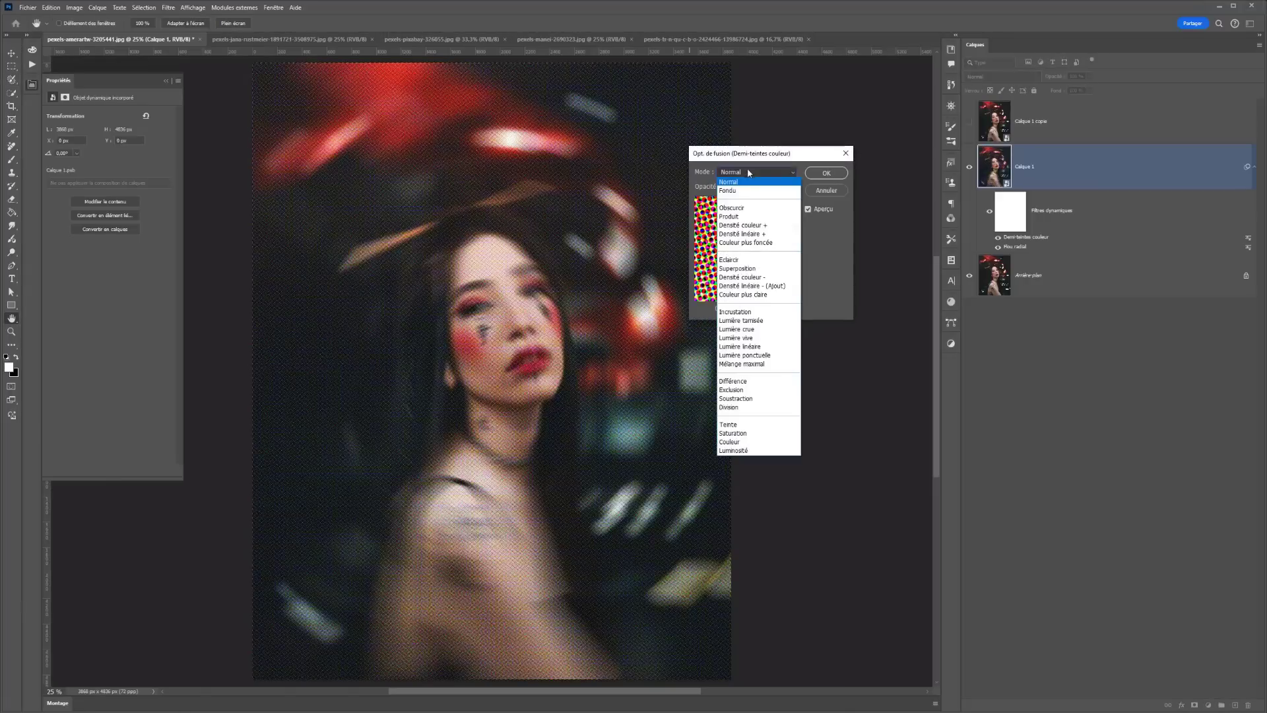
{"action": "left_click", "coordinate": [738, 208]}
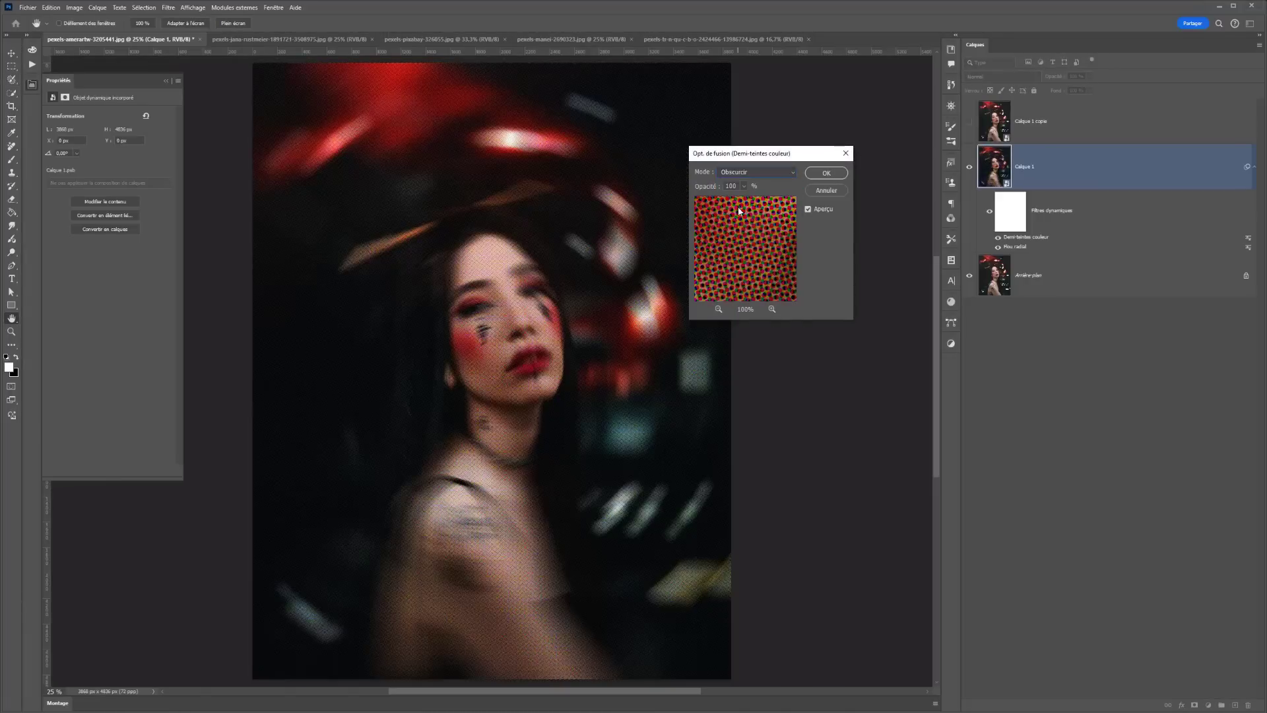
{"action": "left_click", "coordinate": [825, 175]}
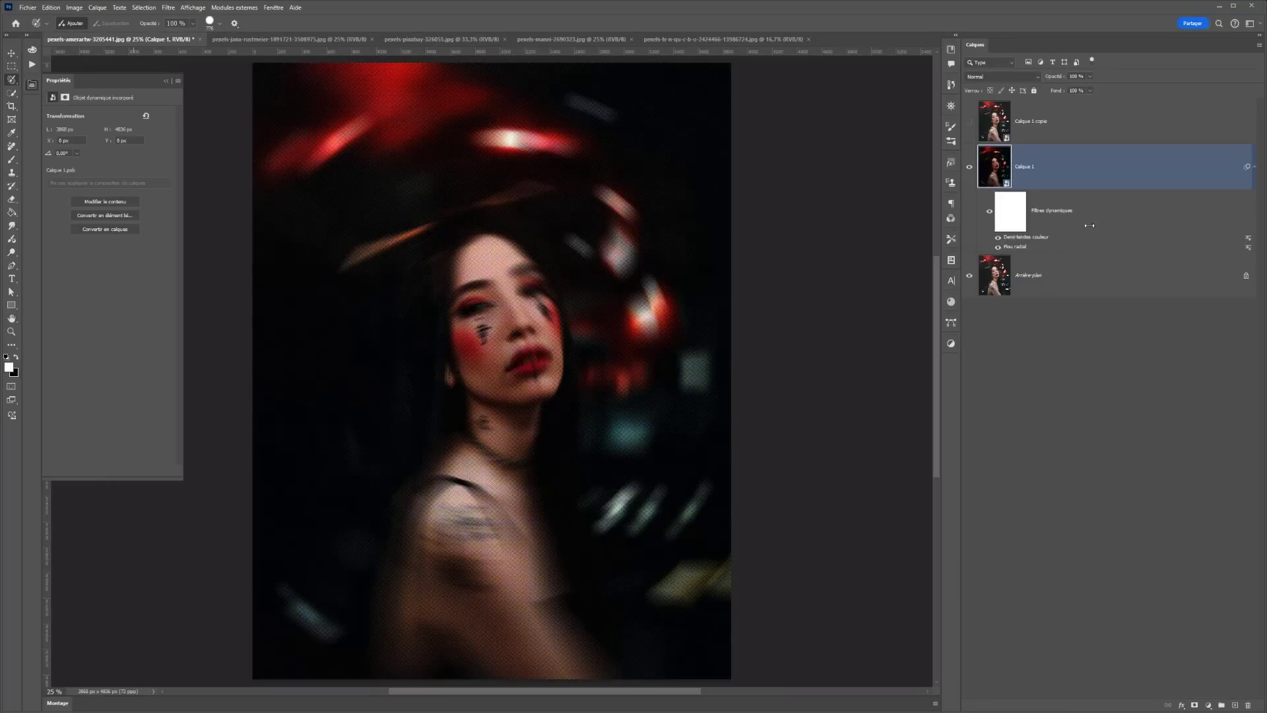
Change the quality of Calque 1's Radial Blur smart filter to Normale
{"action": "double_click", "coordinate": [1017, 248]}
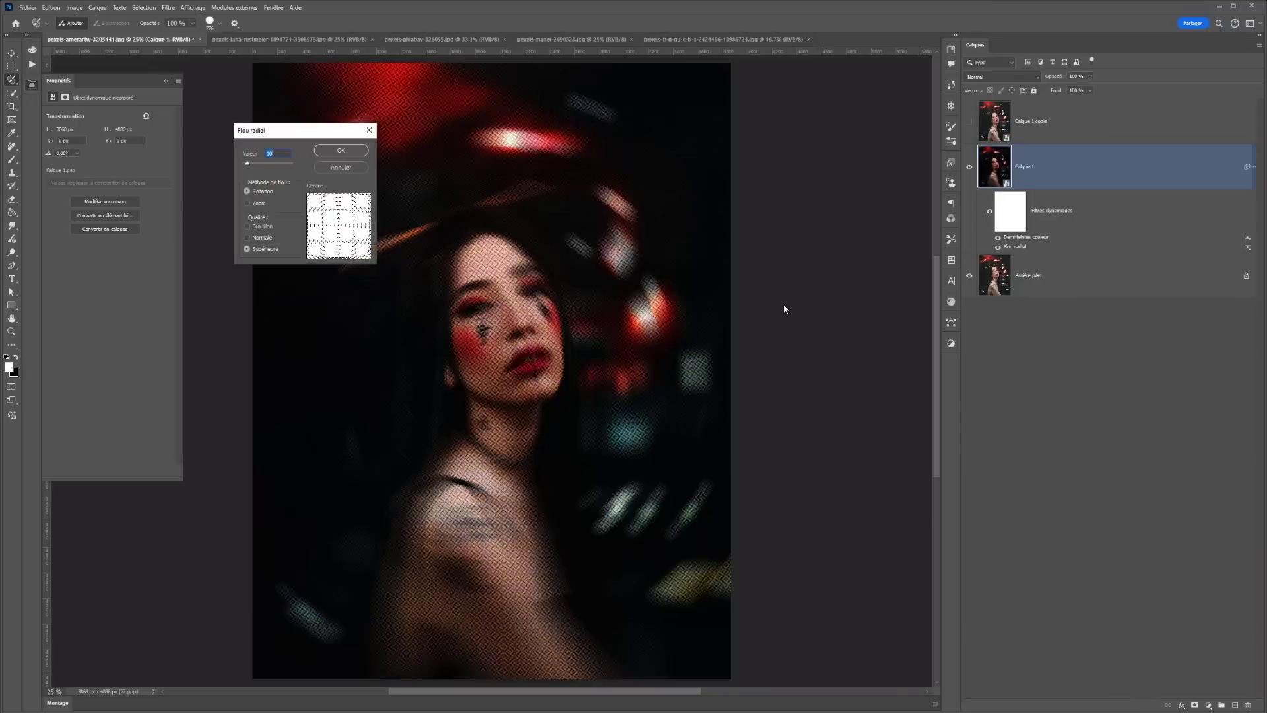
{"action": "left_click", "coordinate": [248, 237]}
{"action": "left_click", "coordinate": [340, 151]}
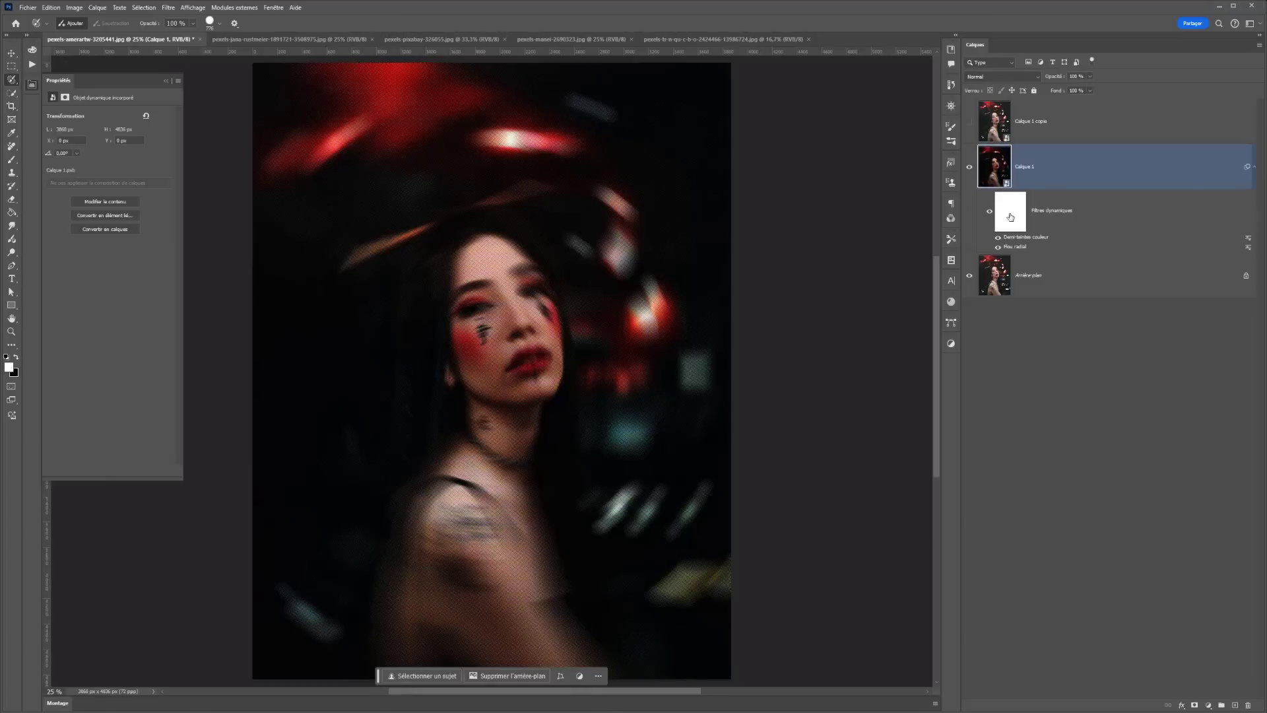
Show the Calque 1 copie layer again and set its blending mode to Obscurcir
{"action": "left_click", "coordinate": [969, 122]}
{"action": "left_click", "coordinate": [1044, 117]}
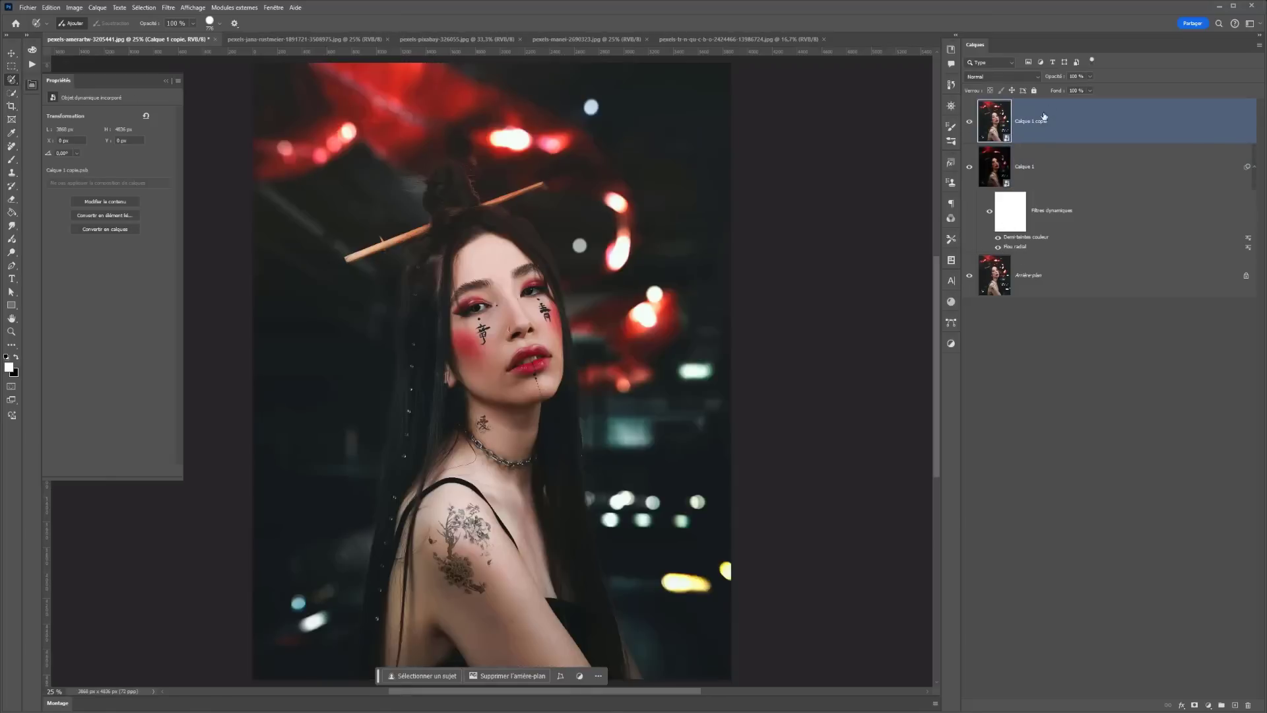
{"action": "left_click", "coordinate": [1000, 77]}
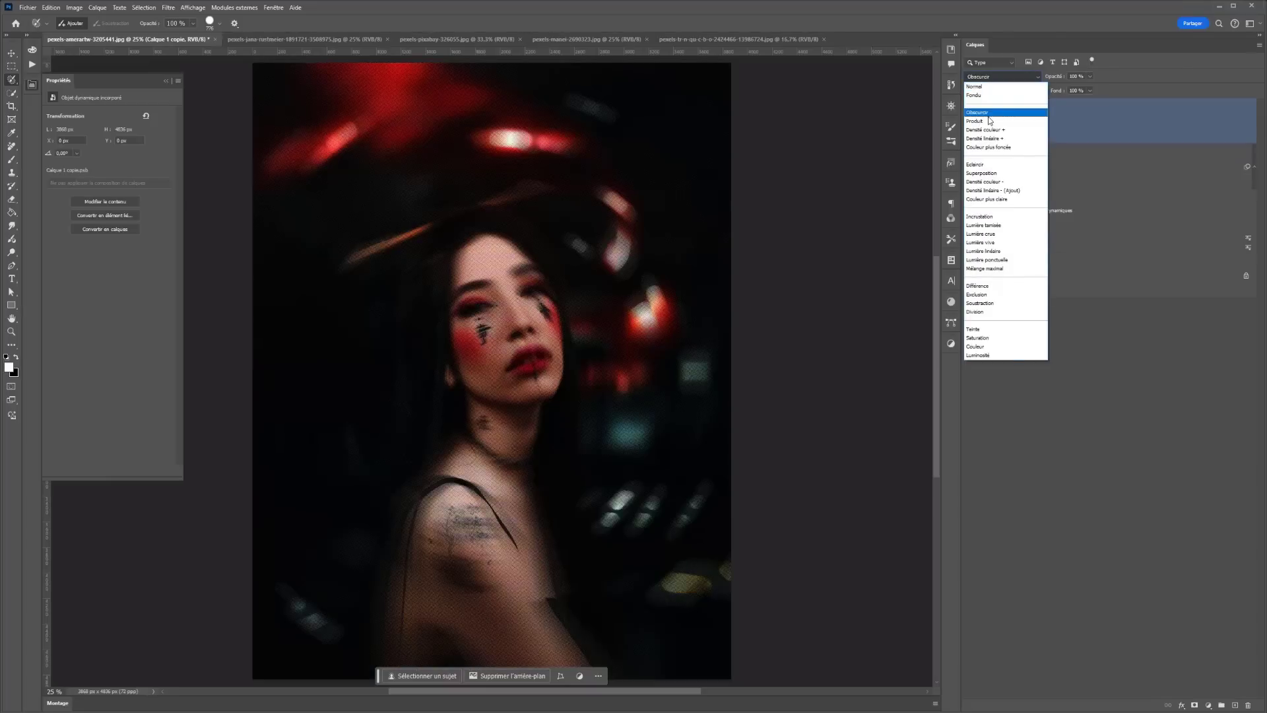
{"action": "left_click", "coordinate": [977, 112]}
Reapply the last-used Demi-teintes couleur filter to the Calque 1 copie layer
{"action": "left_click", "coordinate": [167, 8]}
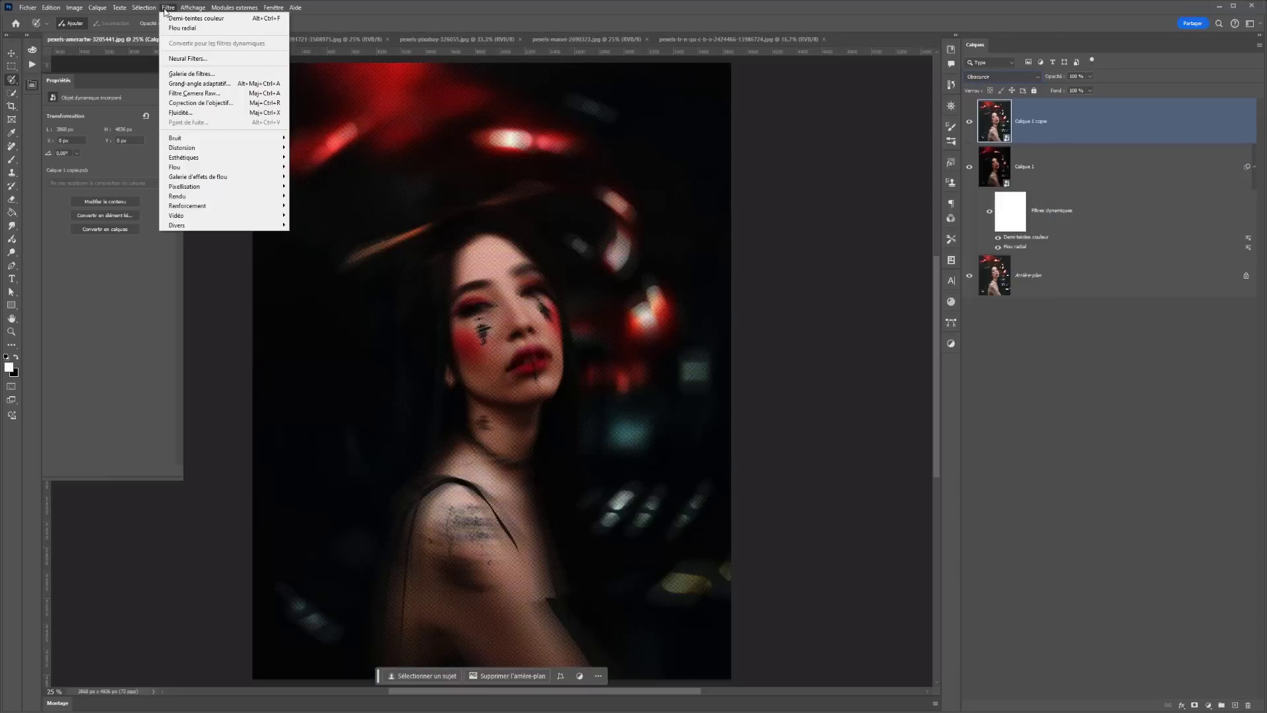
{"action": "left_click", "coordinate": [178, 19]}
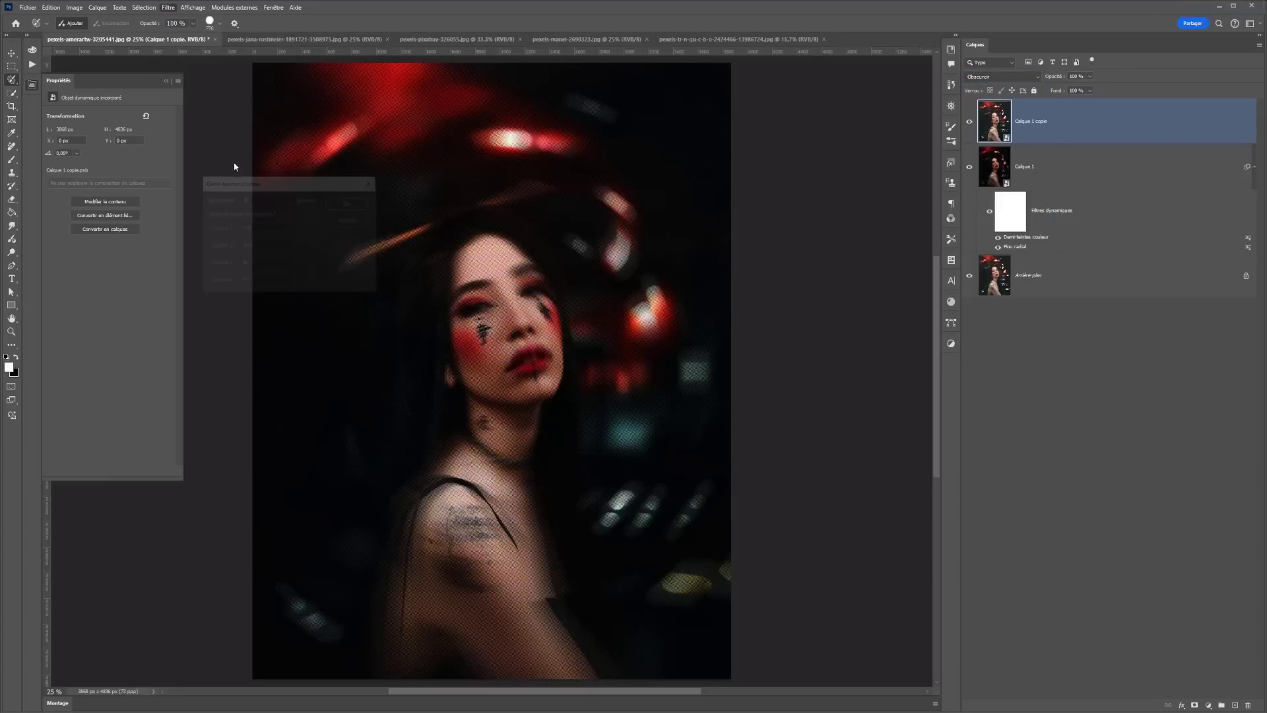
{"action": "left_click", "coordinate": [347, 207]}
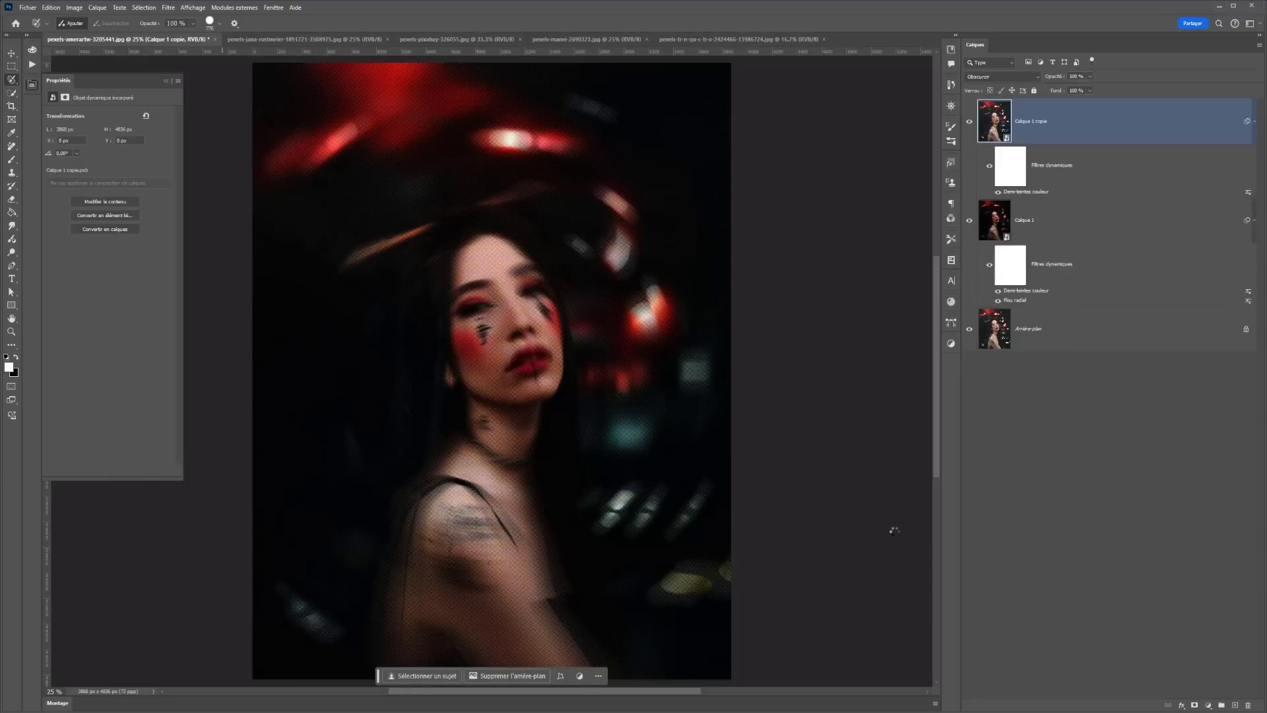
Add a layer mask to Calque 1 copie and choose a soft round brush with 0% hardness, sized wider than the woman's face
{"action": "left_click", "coordinate": [1194, 704]}
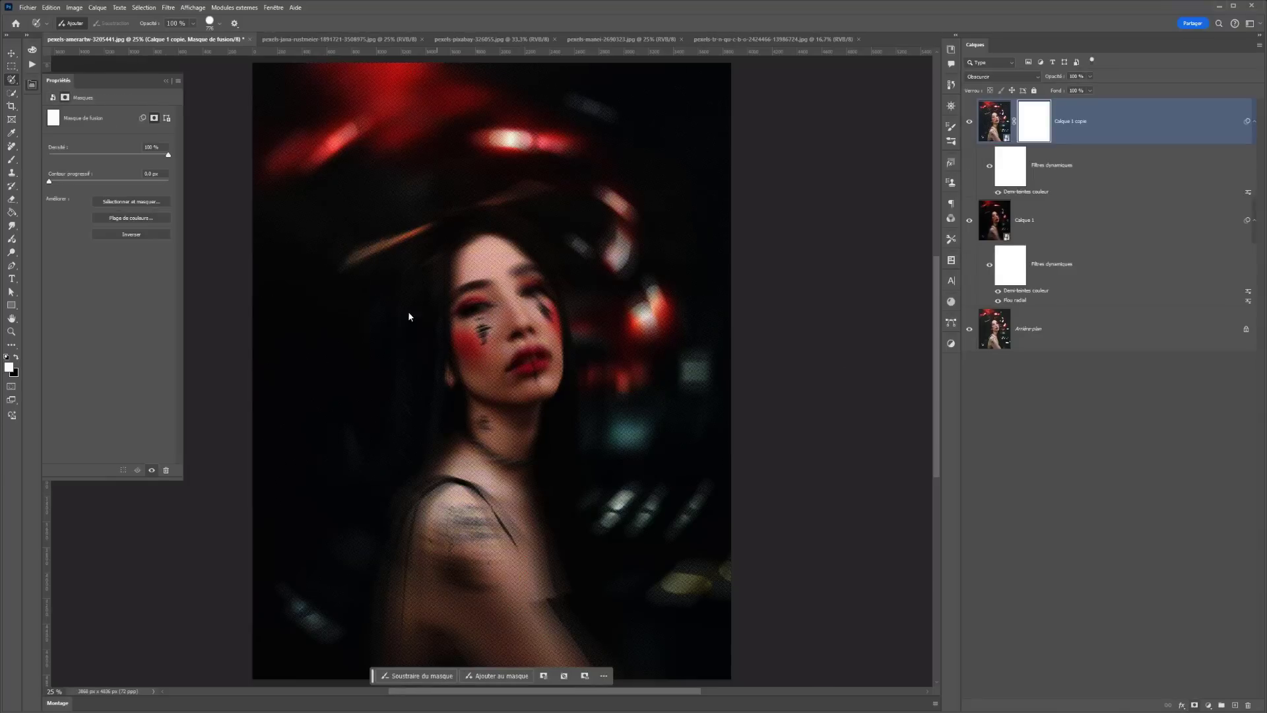
{"action": "left_click_drag", "start_coordinate": [466, 294], "coordinate": [550, 286]}
{"action": "left_click", "coordinate": [6, 160]}
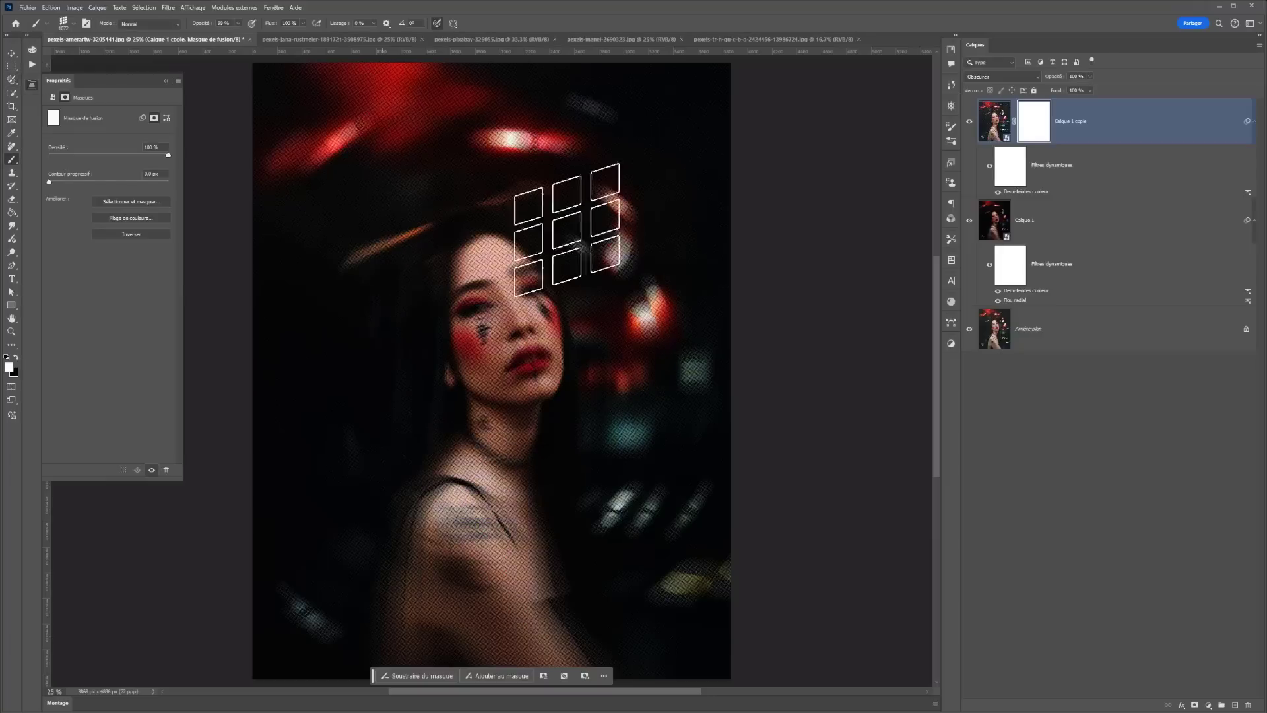
{"action": "right_click", "coordinate": [618, 239]}
{"action": "scroll", "coordinate": [745, 371], "scroll_direction": "up", "scroll_amount": 5}
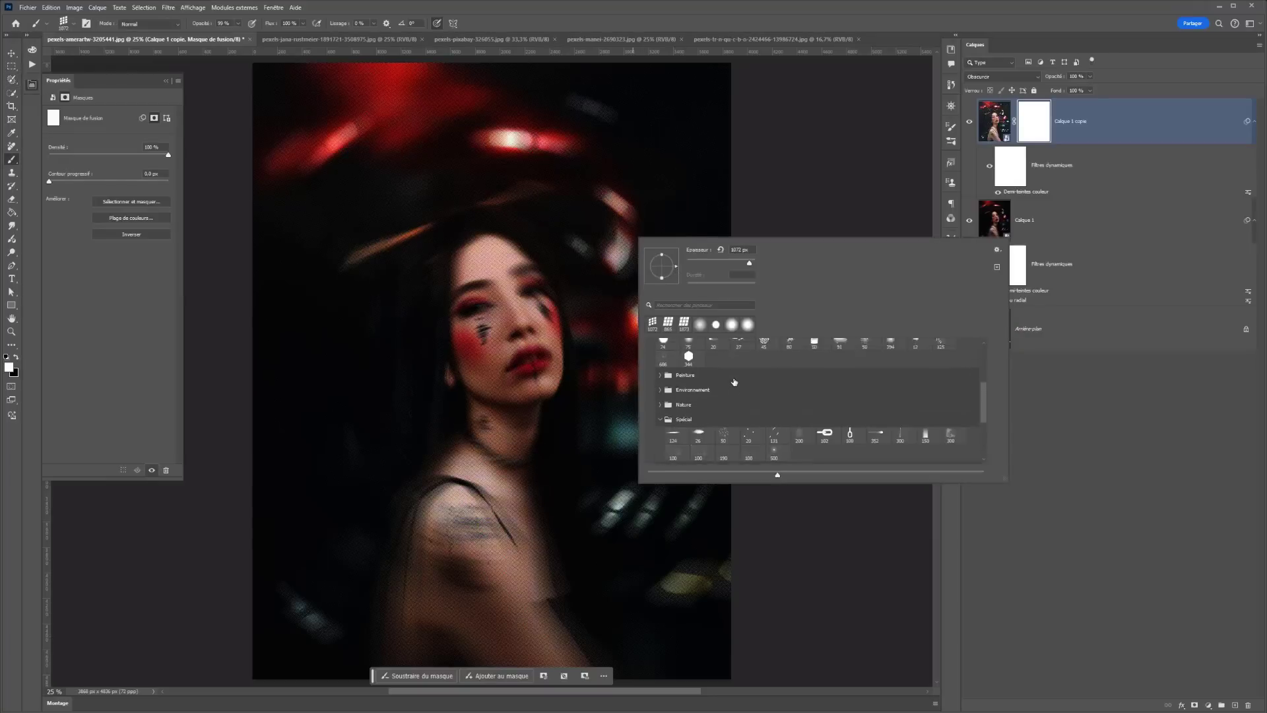
{"action": "left_click", "coordinate": [765, 362]}
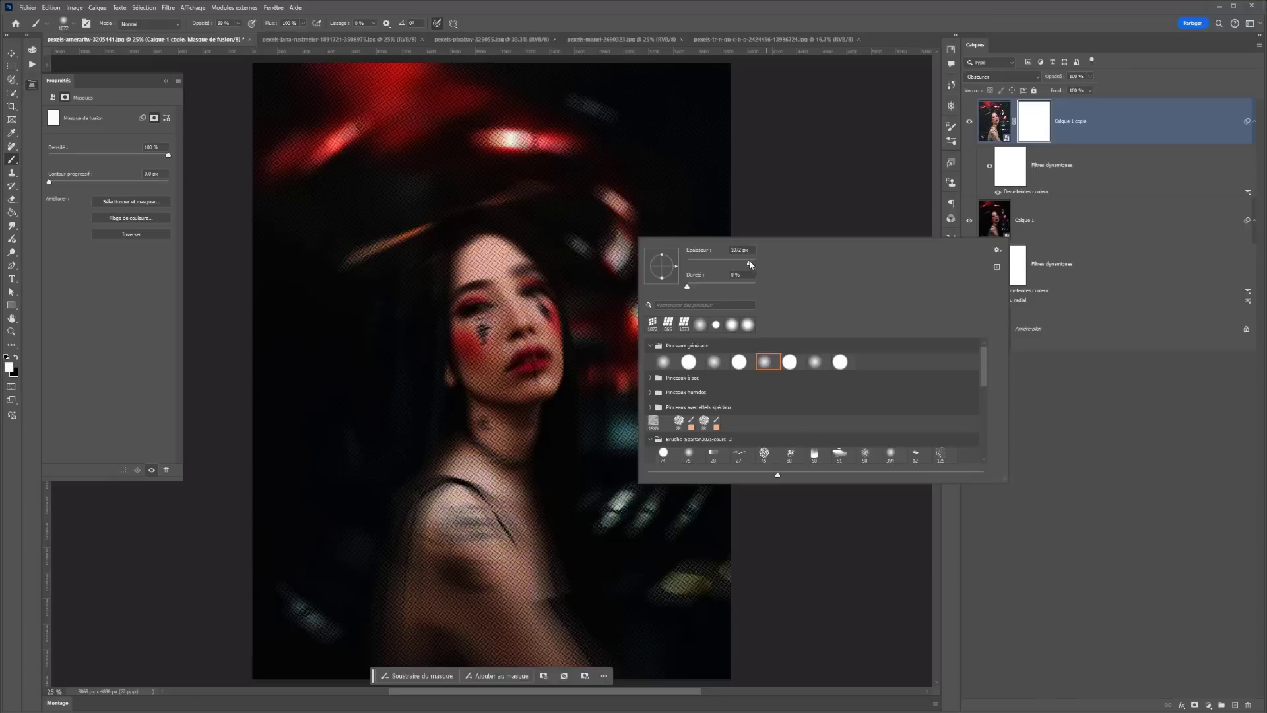
{"action": "right_click", "coordinate": [522, 298], "text": "alt"}
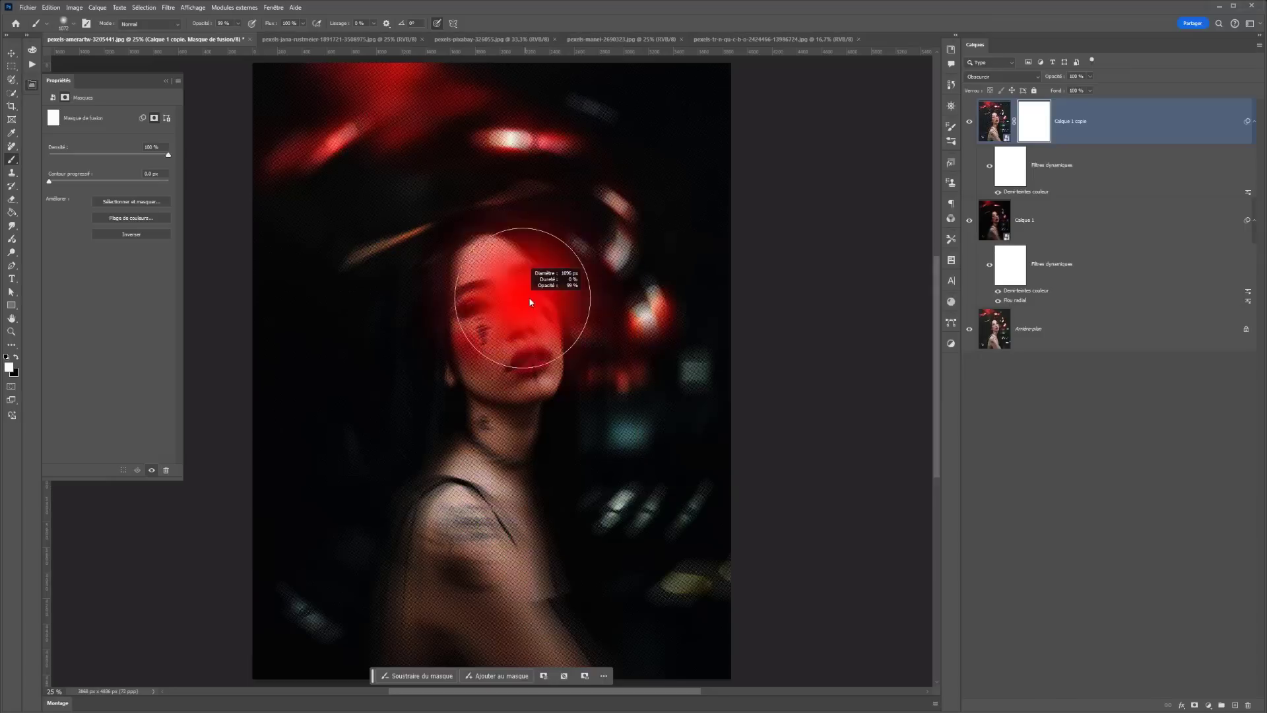
{"action": "mouse_move", "coordinate": [538, 298]}
{"action": "left_mouse_down"}
{"action": "mouse_move", "coordinate": [572, 298]}
{"action": "mouse_move", "coordinate": [572, 348]}
{"action": "left_mouse_up"}
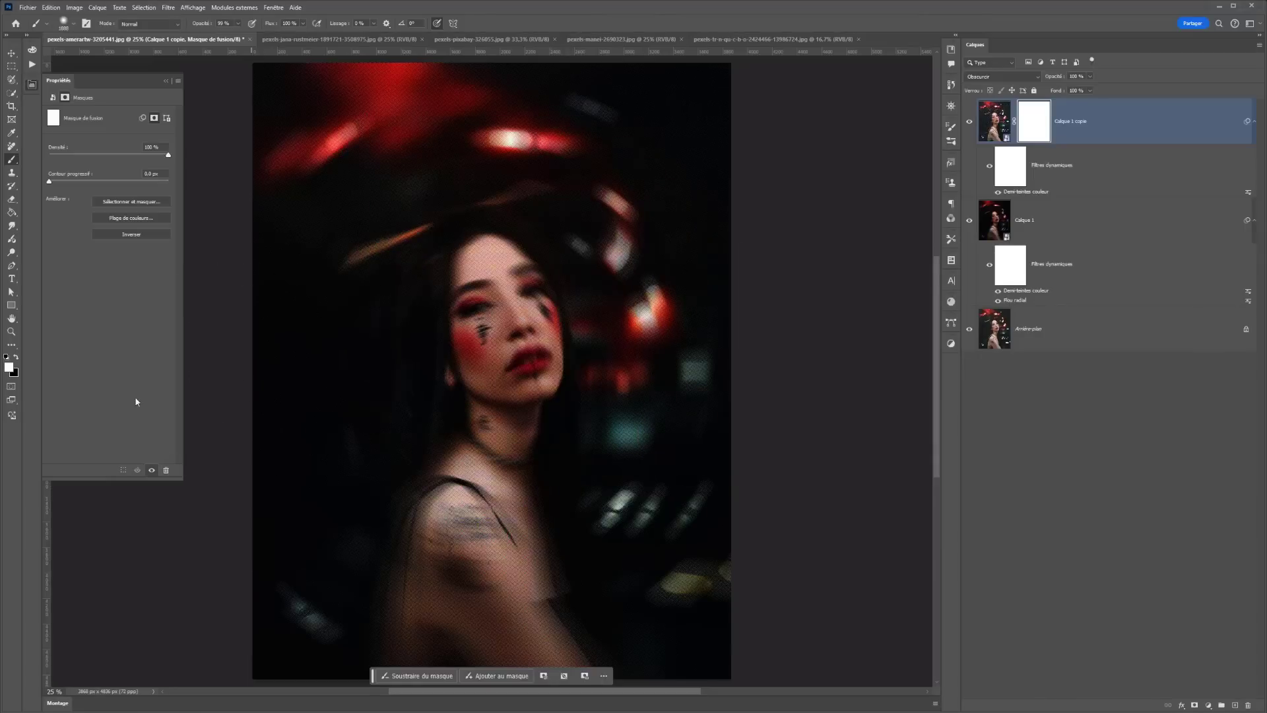
Set the foreground color to black and the brush opacity to 100% for painting on the layer mask
{"action": "left_click", "coordinate": [14, 357]}
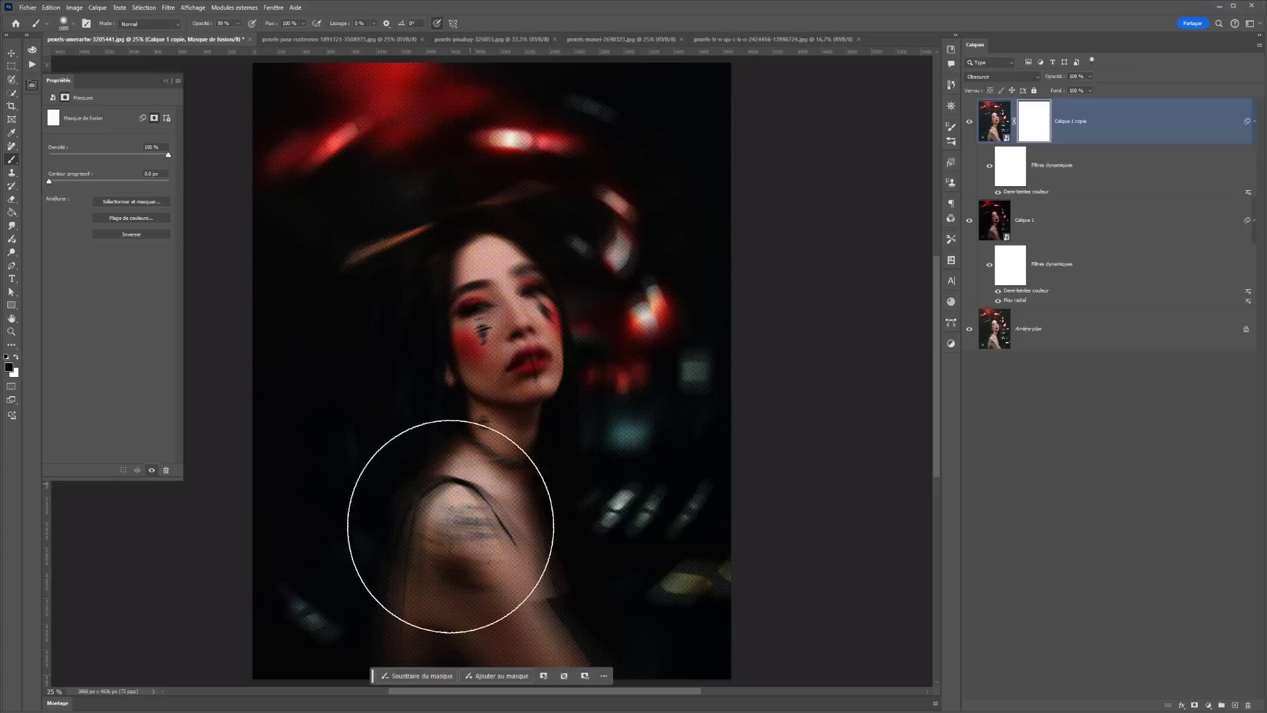
{"action": "key", "text": "x"}
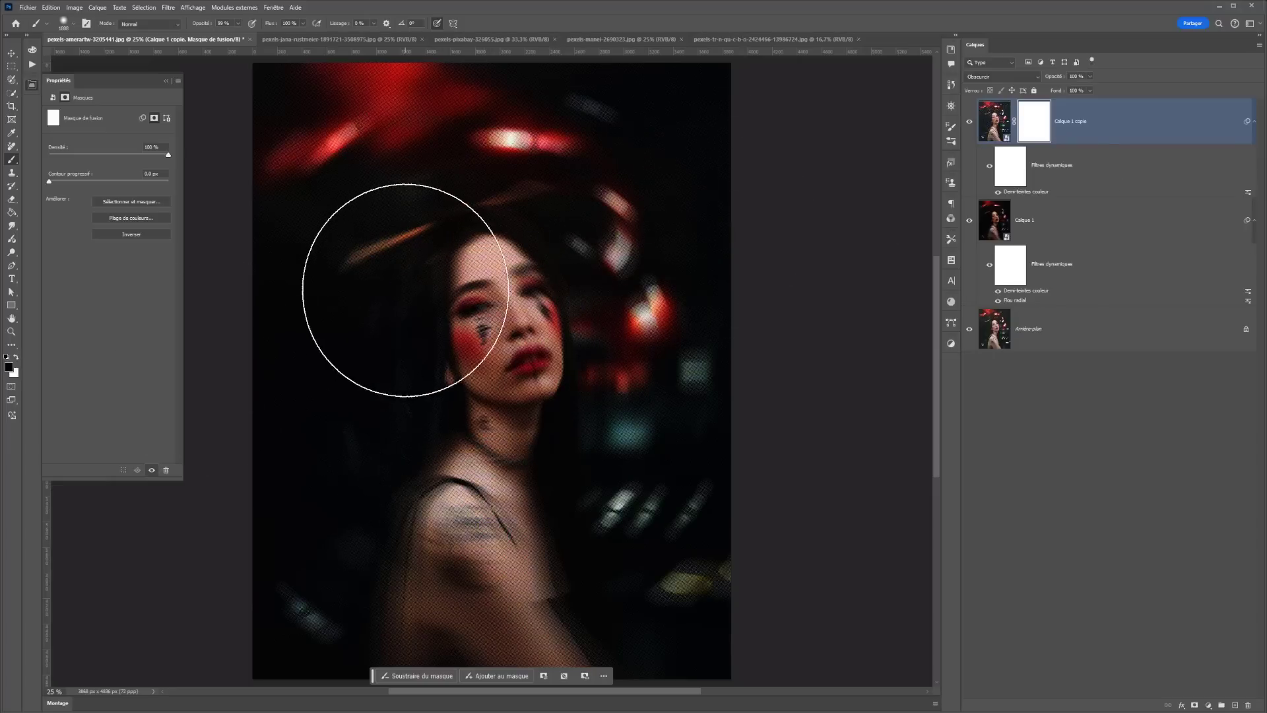
{"action": "key", "text": "x"}
{"action": "left_click", "coordinate": [239, 25]}
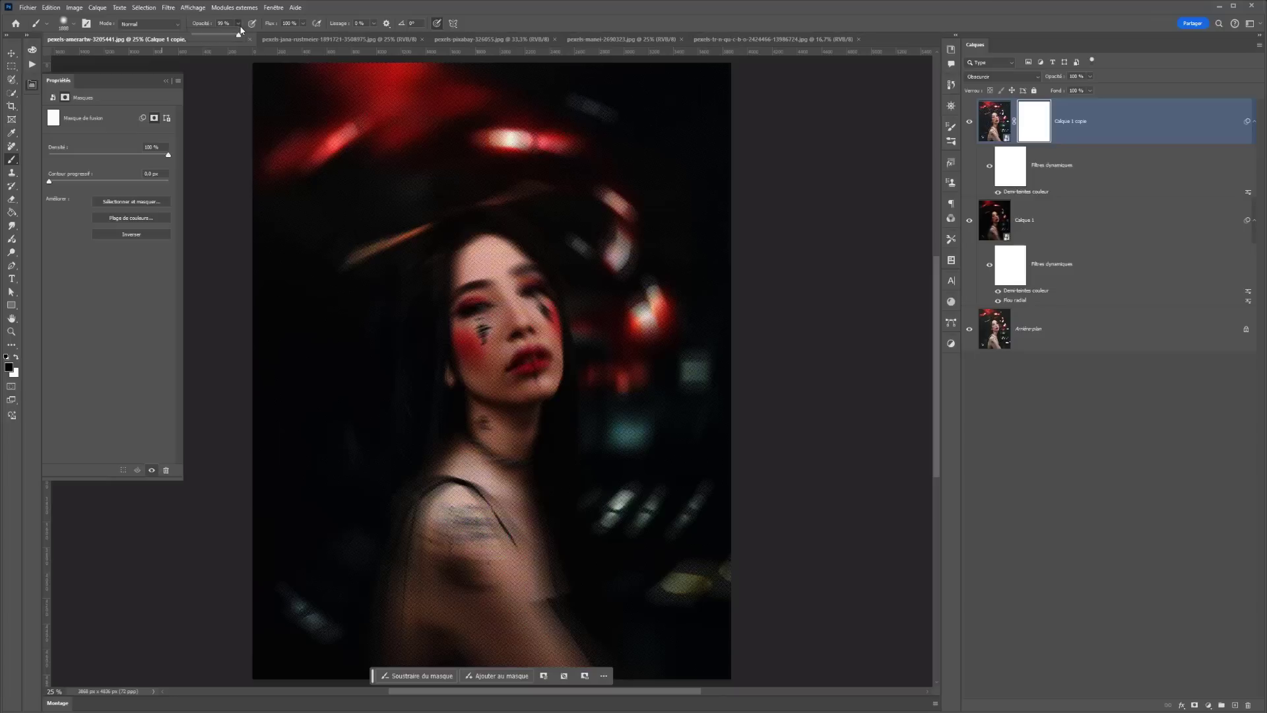
{"action": "left_click_drag", "start_coordinate": [238, 34], "coordinate": [241, 34]}
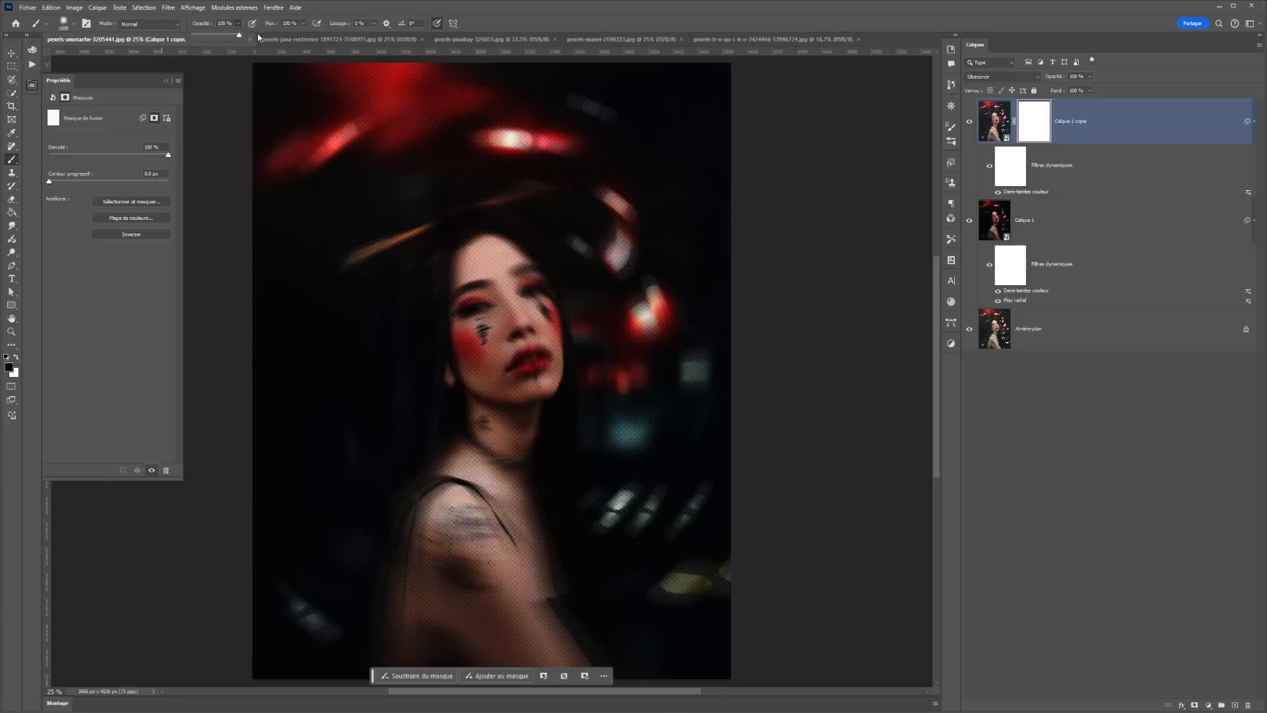
Paint black over the woman's face on the layer mask of Calque 1 copie with the soft brush
{"action": "left_click", "coordinate": [11, 159]}
{"action": "key", "text": "x"}
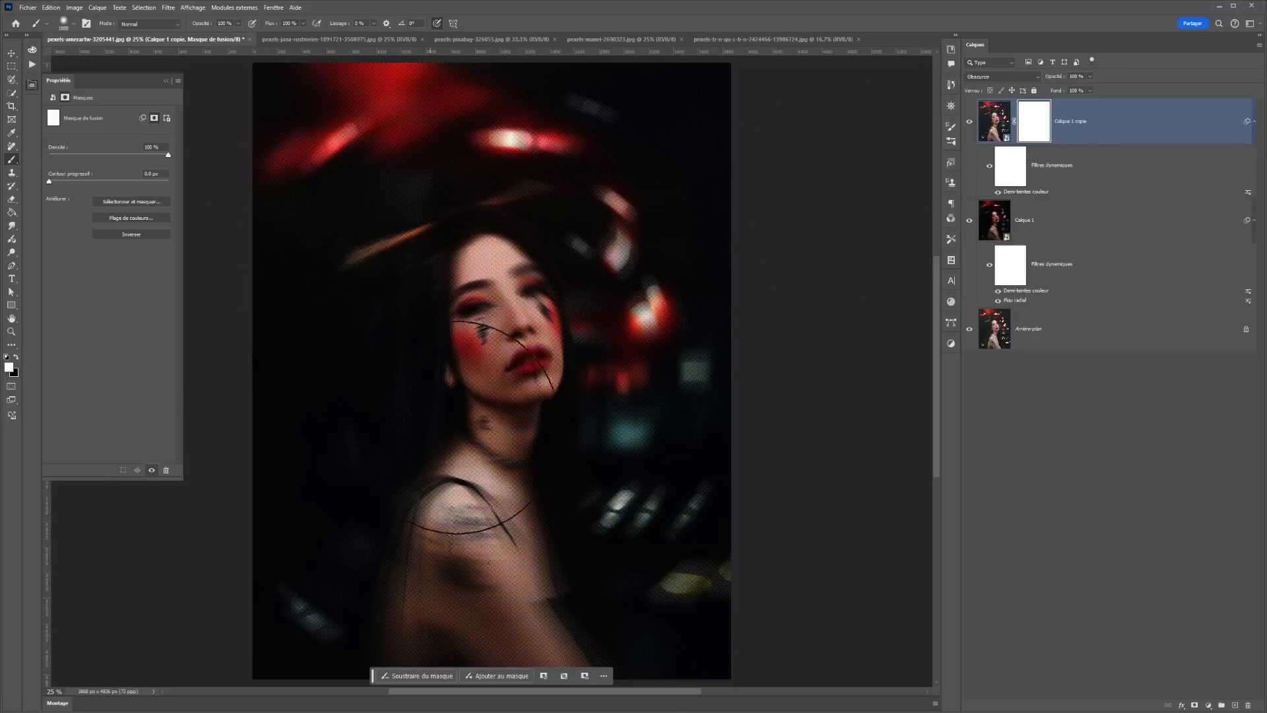
{"action": "key", "text": "x"}
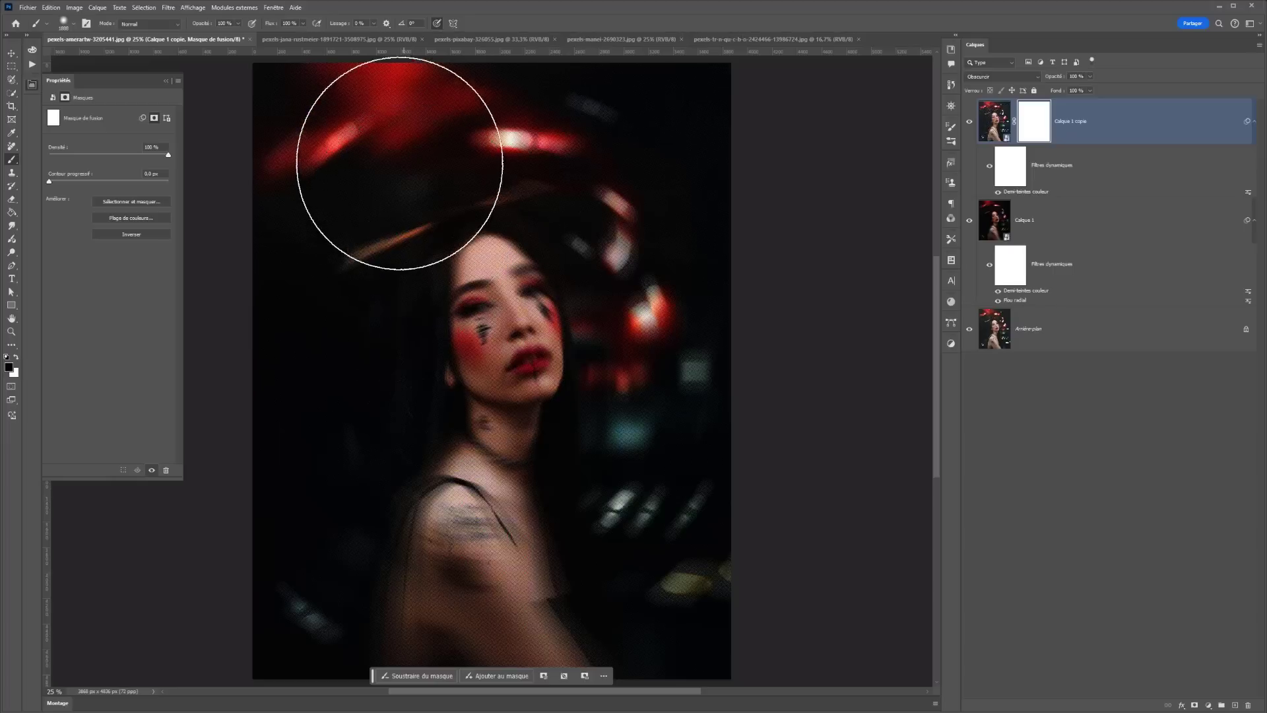
{"action": "left_click", "coordinate": [485, 279]}
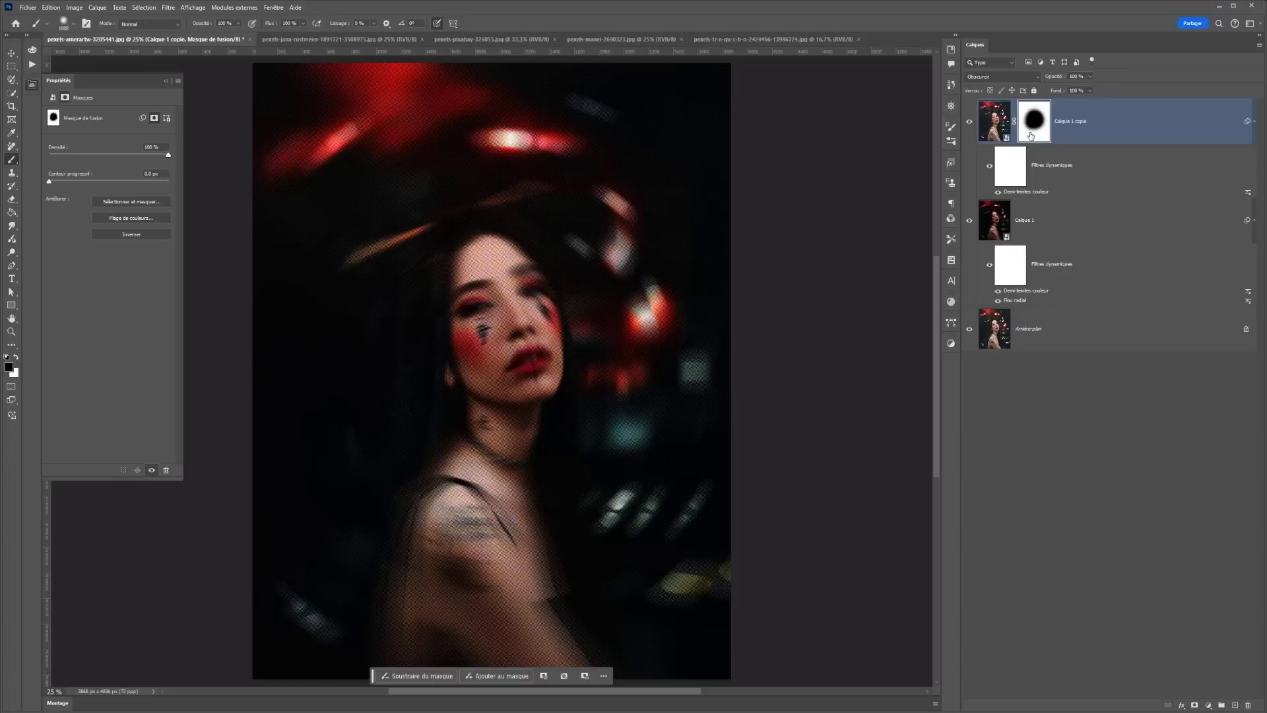
Paint black over the face on Calque 1's smart filter mask at 42% opacity with a larger soft brush, about 2700 px
{"action": "left_click", "coordinate": [1006, 279]}
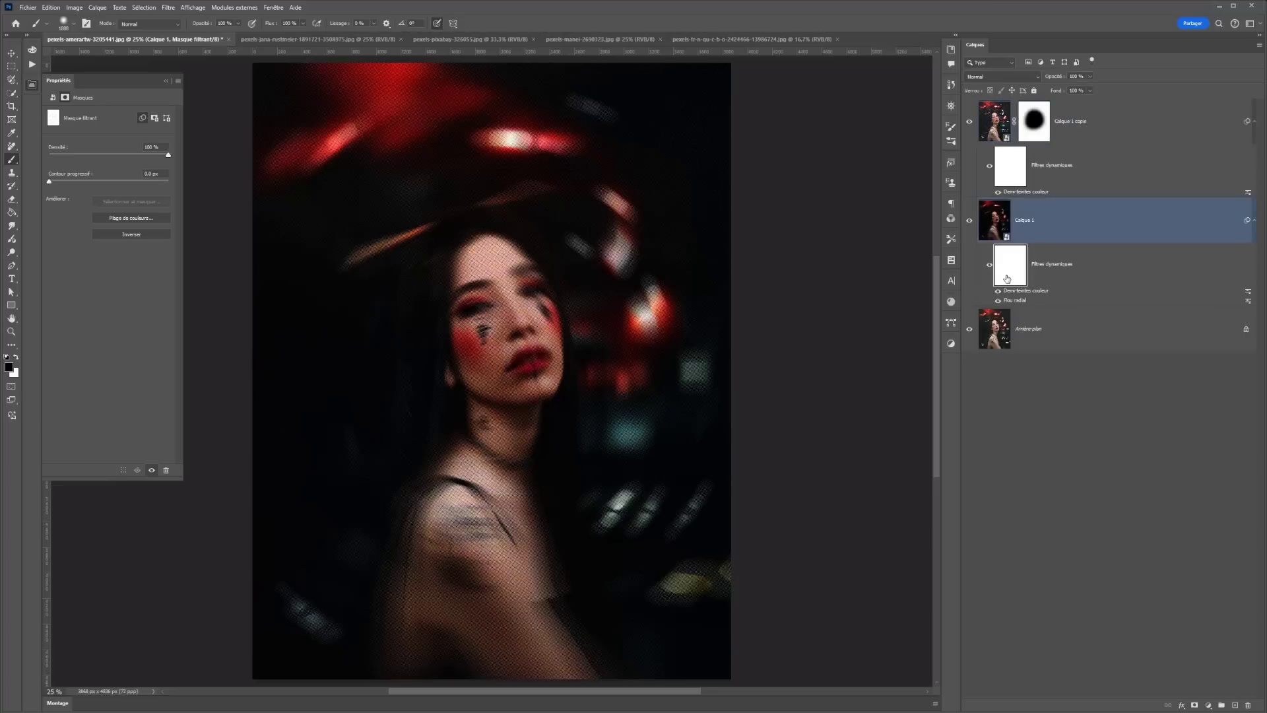
{"action": "left_click", "coordinate": [488, 317]}
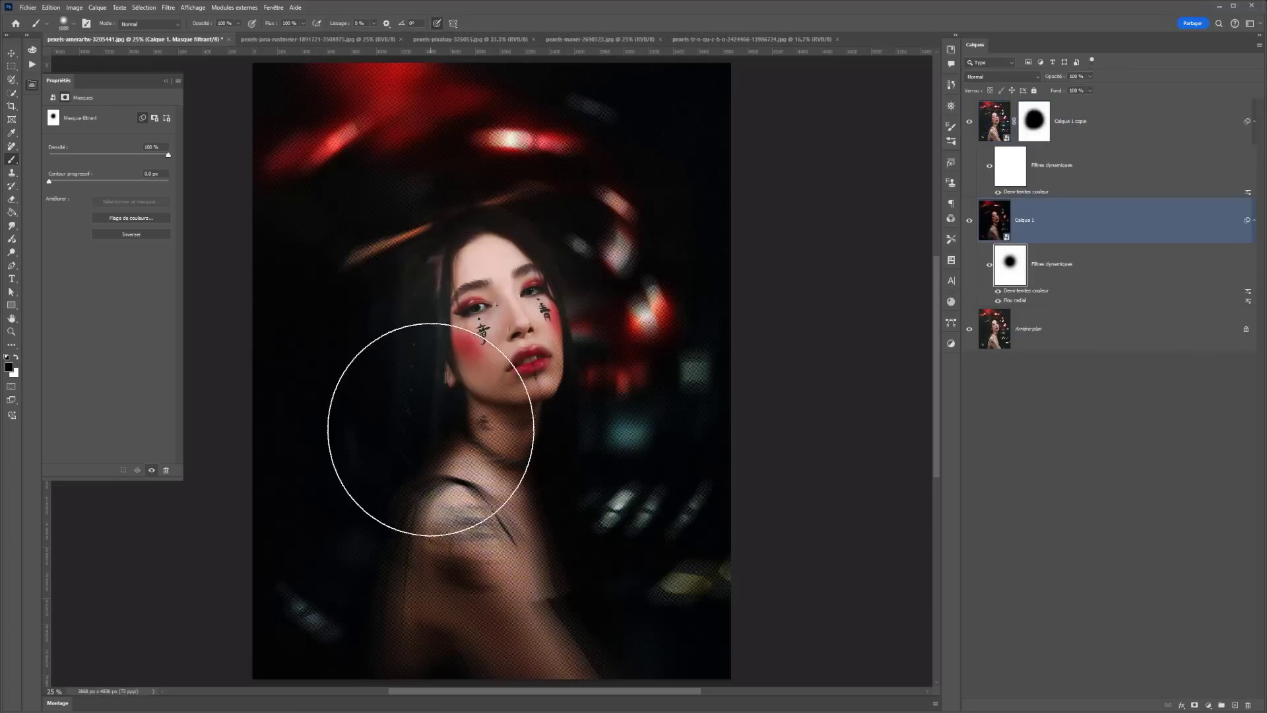
{"action": "key", "text": "ctrl+z"}
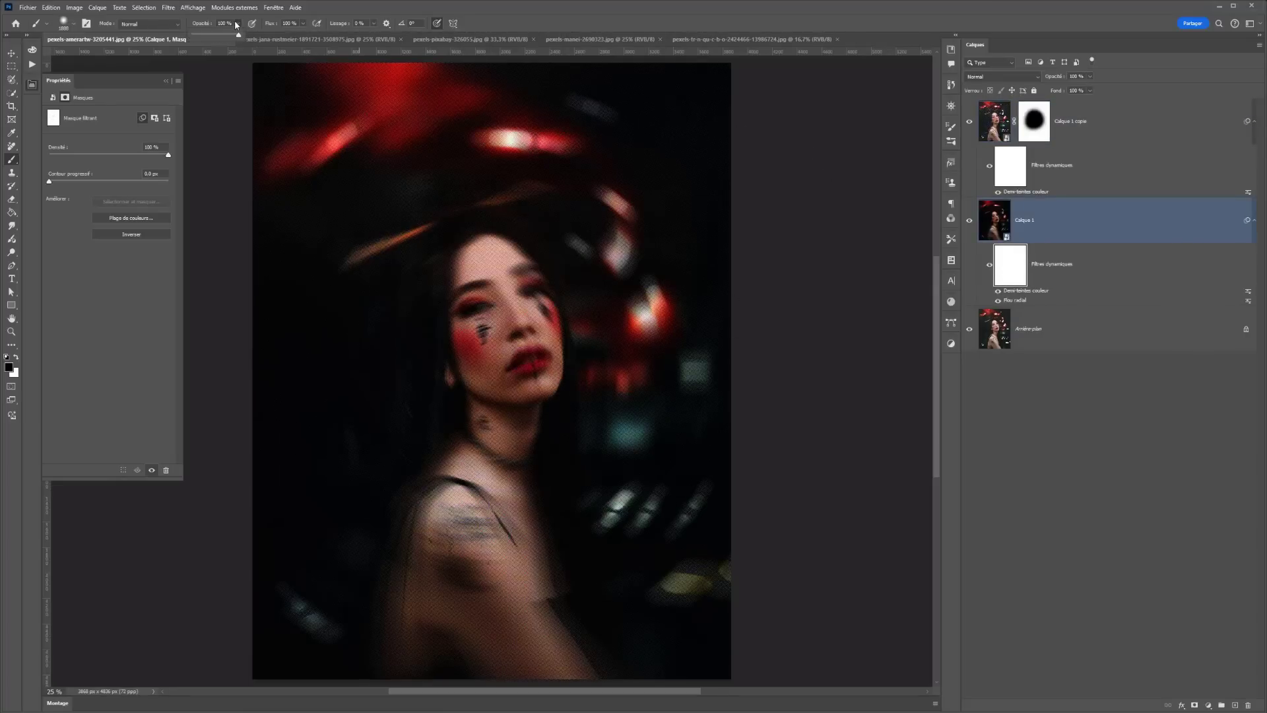
{"action": "left_click_drag", "start_coordinate": [225, 38], "coordinate": [213, 38]}
{"action": "left_click_drag", "start_coordinate": [480, 316], "coordinate": [508, 297]}
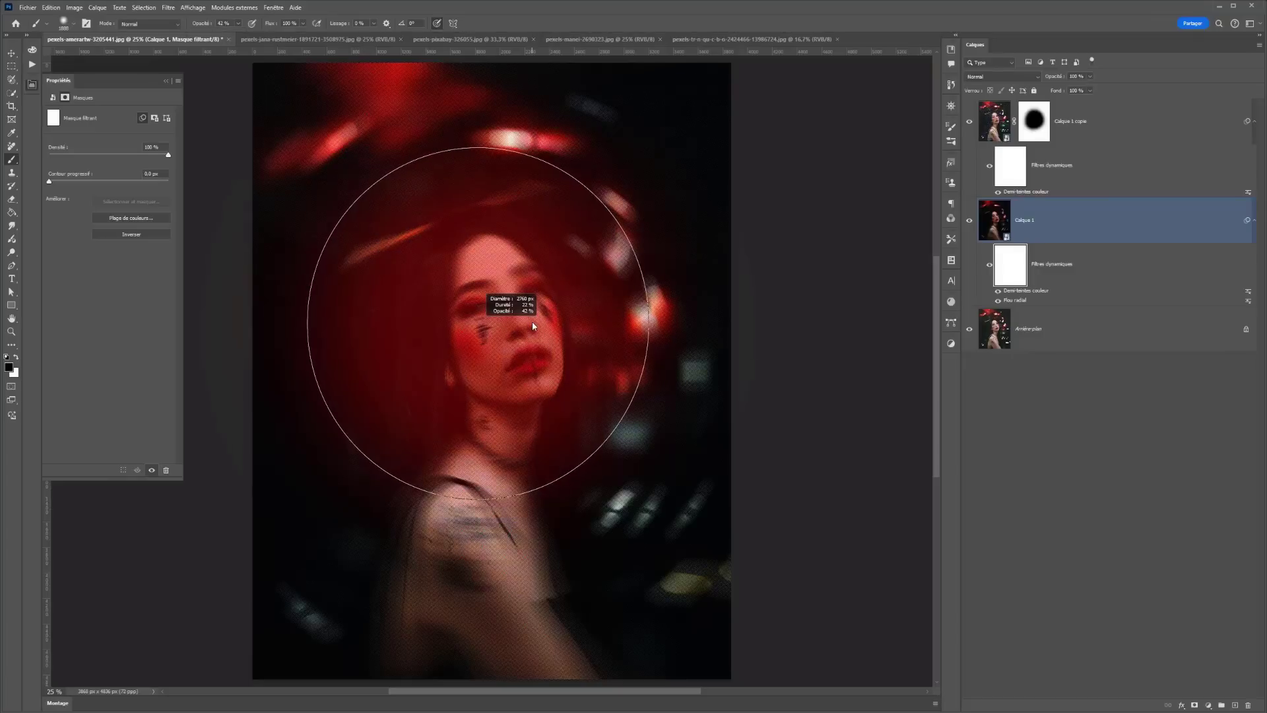
{"action": "left_click", "coordinate": [495, 339]}
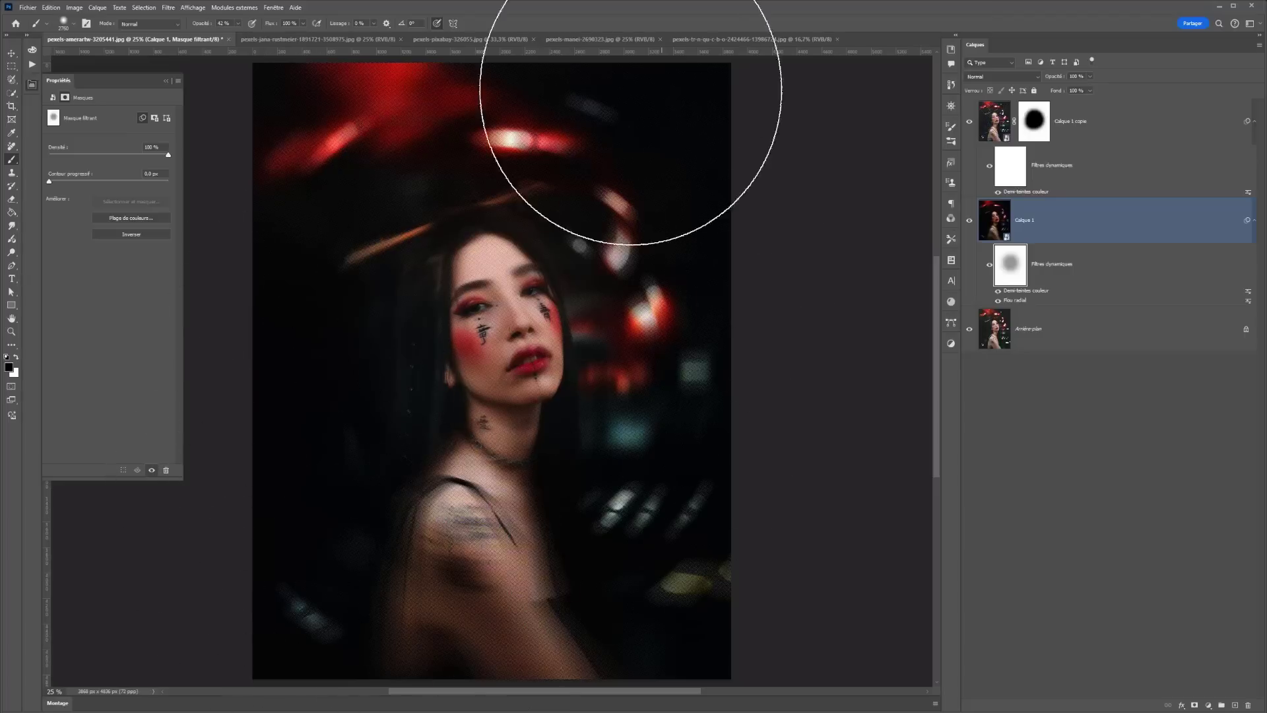
Add a Niveaux adjustment layer above Calque 1 copie with midtones at 1,25 and the white input level at 240
{"action": "left_click", "coordinate": [1120, 123]}
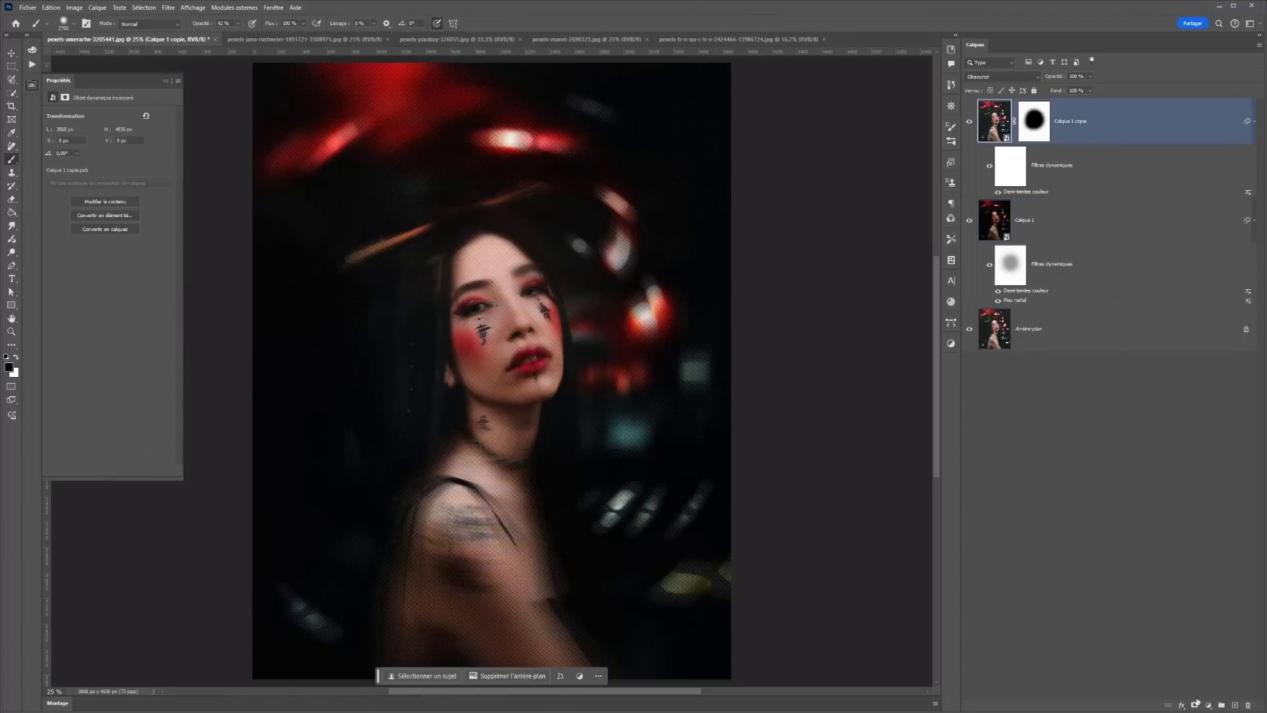
{"action": "left_click", "coordinate": [1206, 706]}
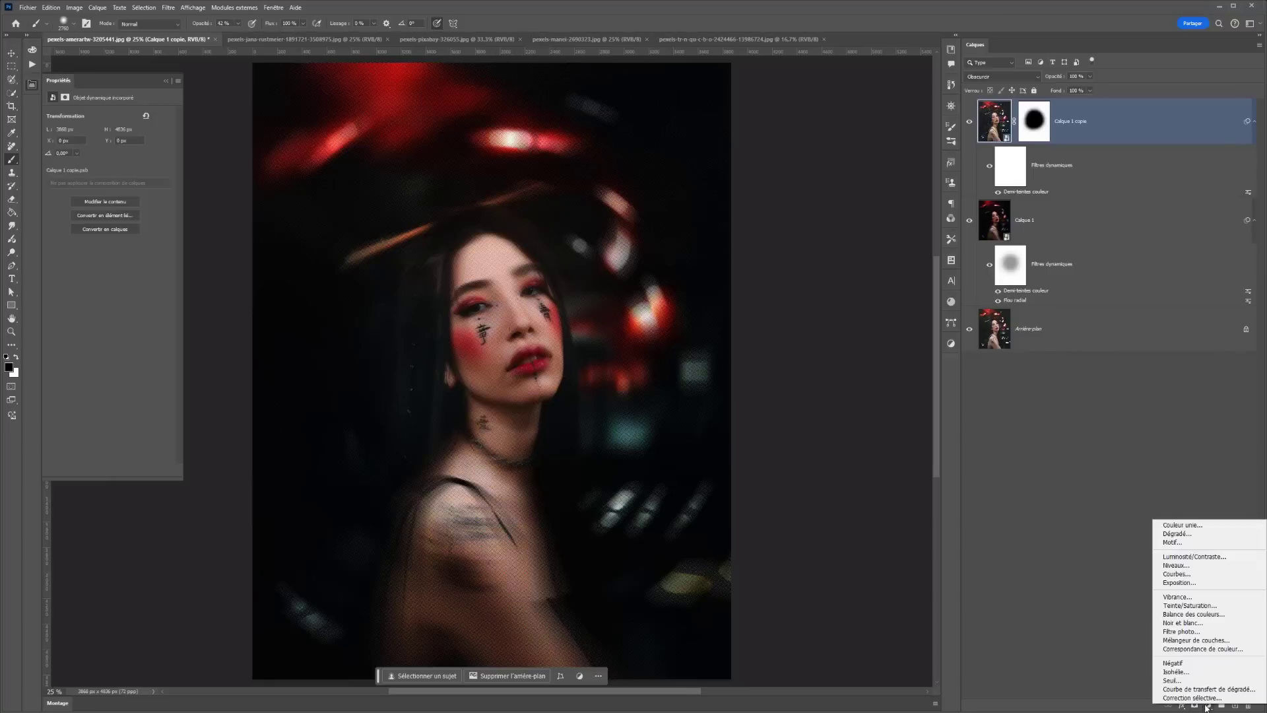
{"action": "left_click", "coordinate": [1179, 569]}
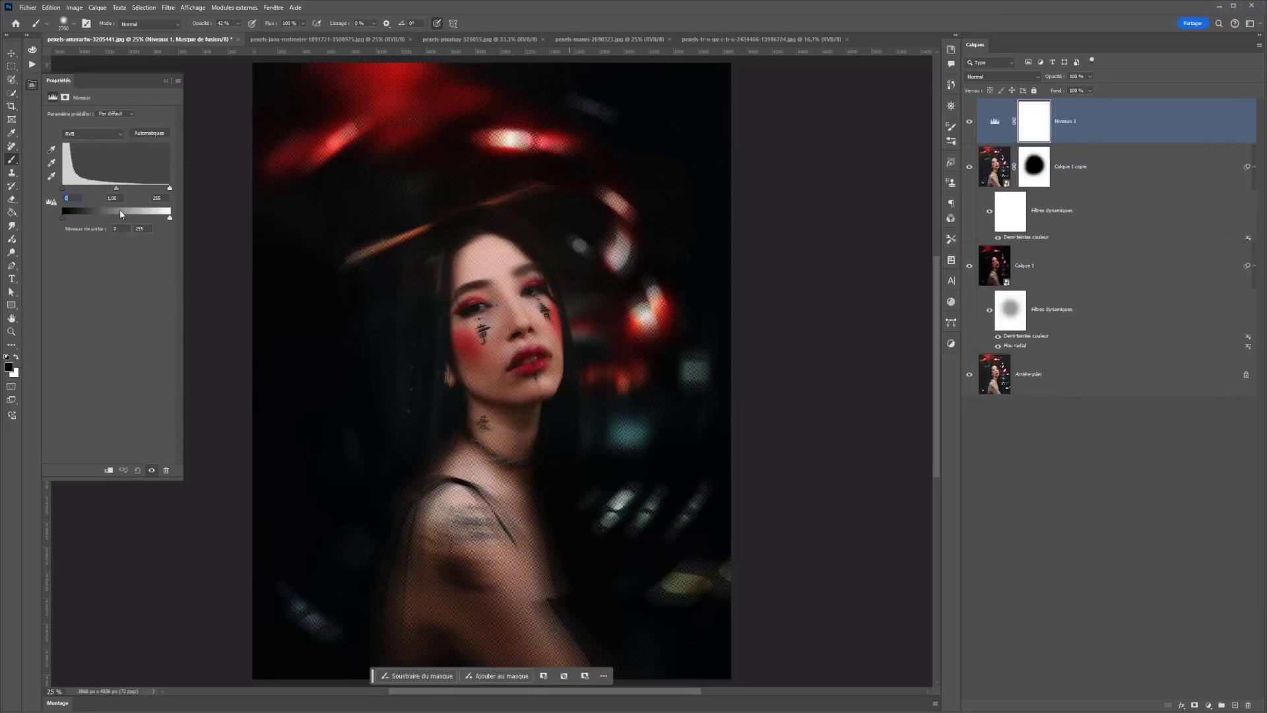
{"action": "left_click_drag", "start_coordinate": [118, 191], "coordinate": [163, 189]}
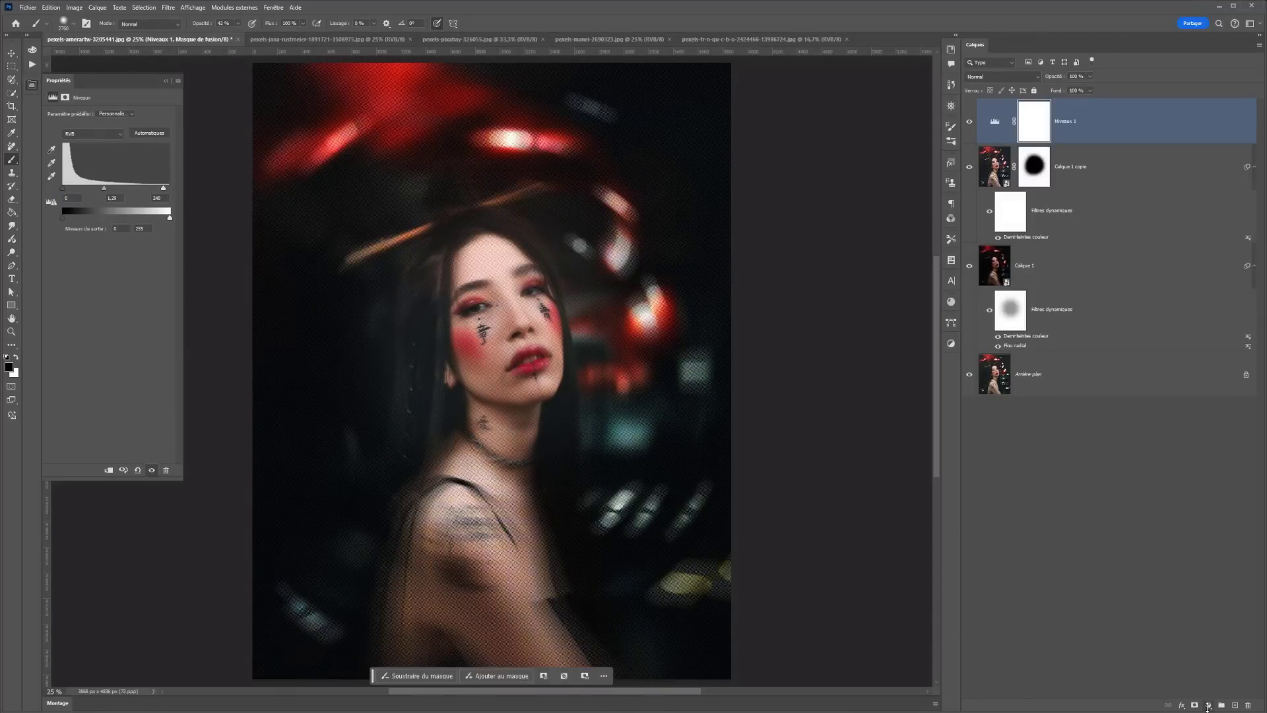
Add a Correspondance de couleur adjustment layer on top using the 3D LUT Fuji ETERNA 250D Fuji 3510 (by Adobe).cube
{"action": "left_click", "coordinate": [1208, 706]}
{"action": "left_click", "coordinate": [1201, 645]}
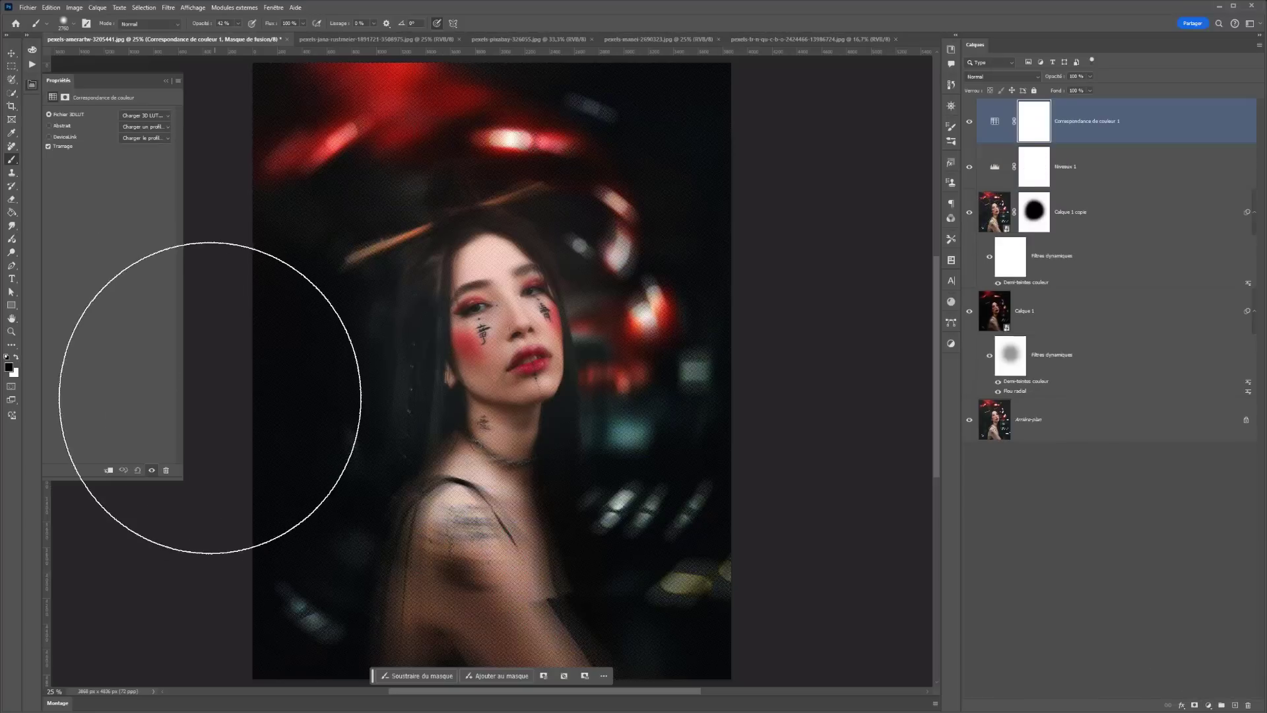
{"action": "left_click", "coordinate": [141, 116]}
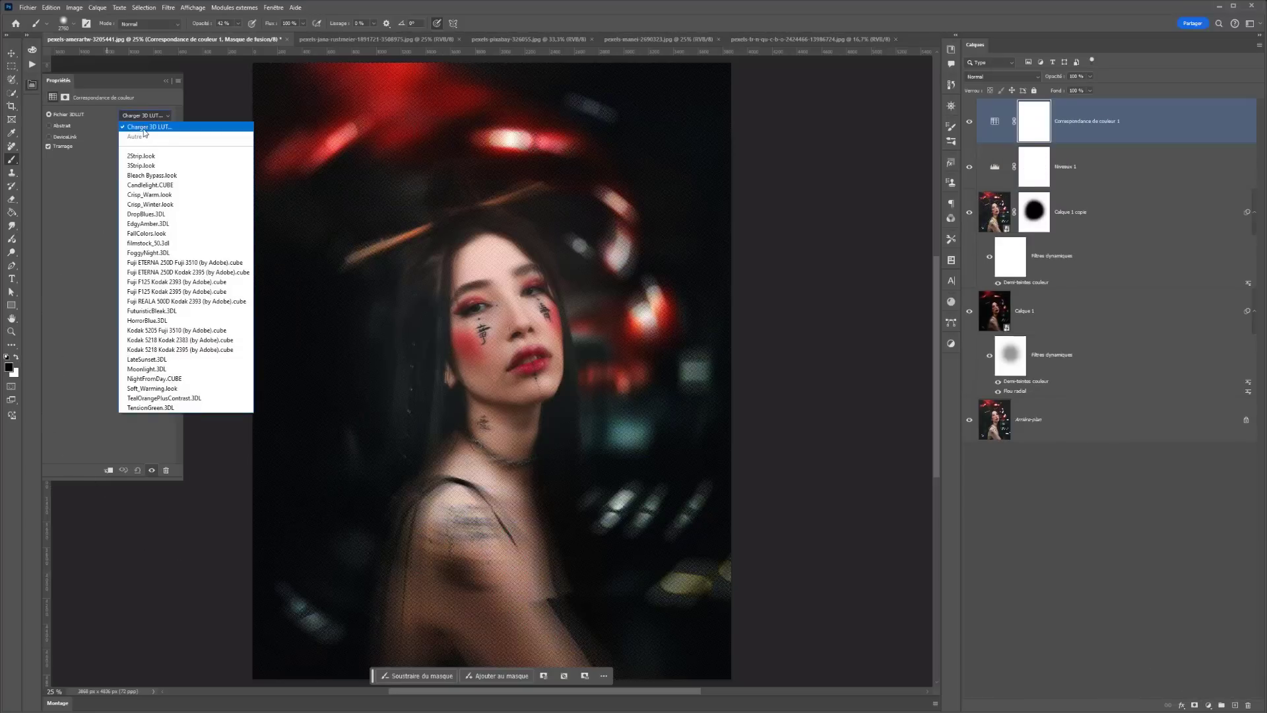
{"action": "left_click", "coordinate": [171, 262]}
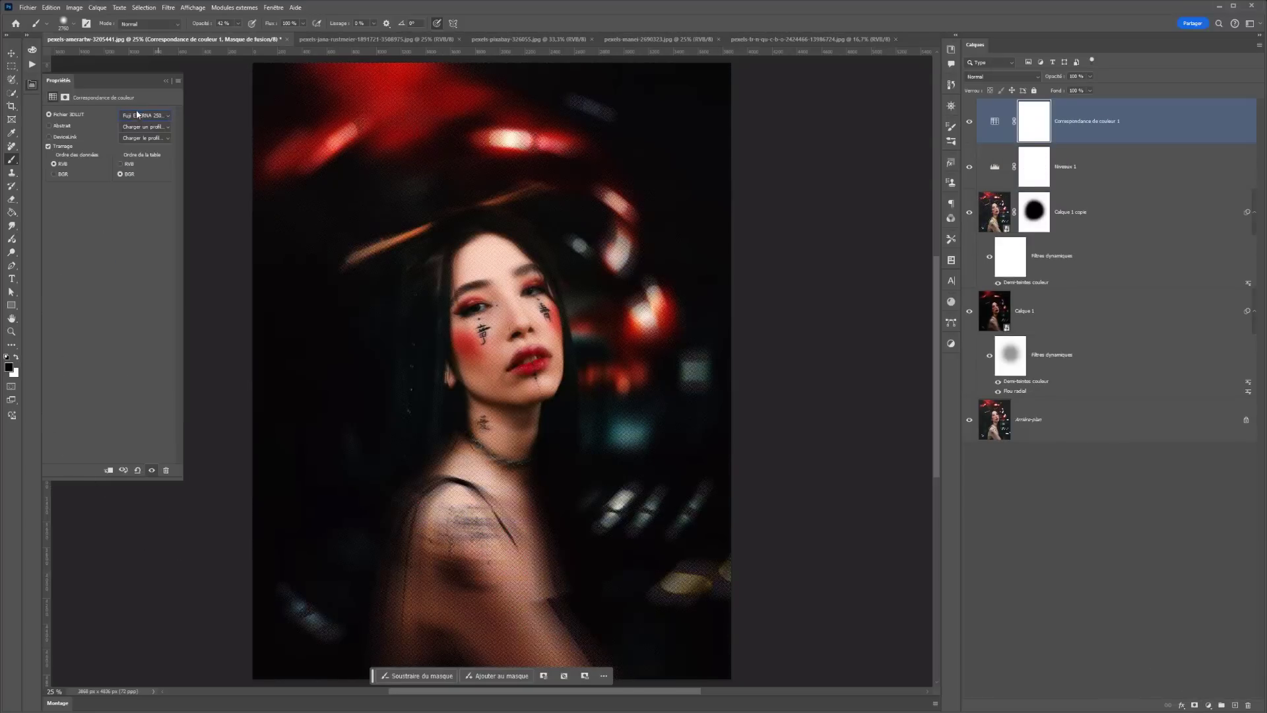
Try the following Fuji 3D LUTs, settle on Fuji F125 Kodak 2395, and compare the image with and without the adjustment
{"action": "key", "text": "Down"}
{"action": "key", "text": "Down"}
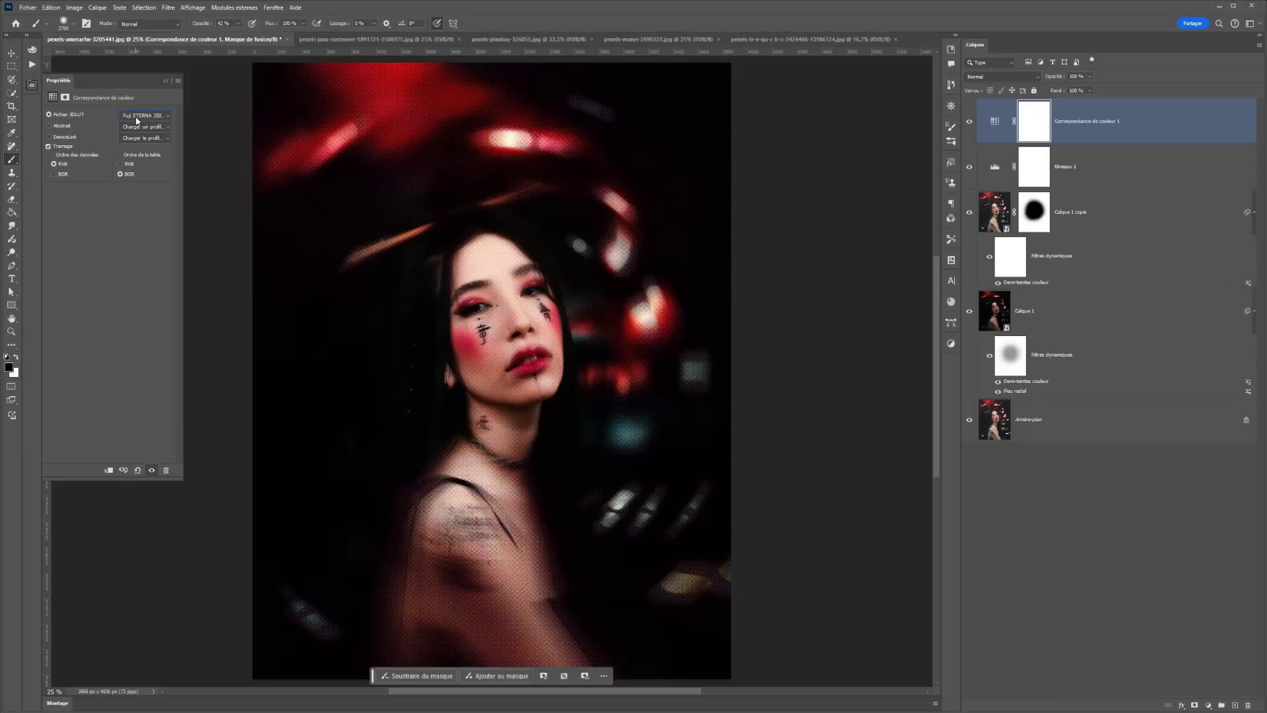
{"action": "key", "text": "Down"}
{"action": "key", "text": "Down"}
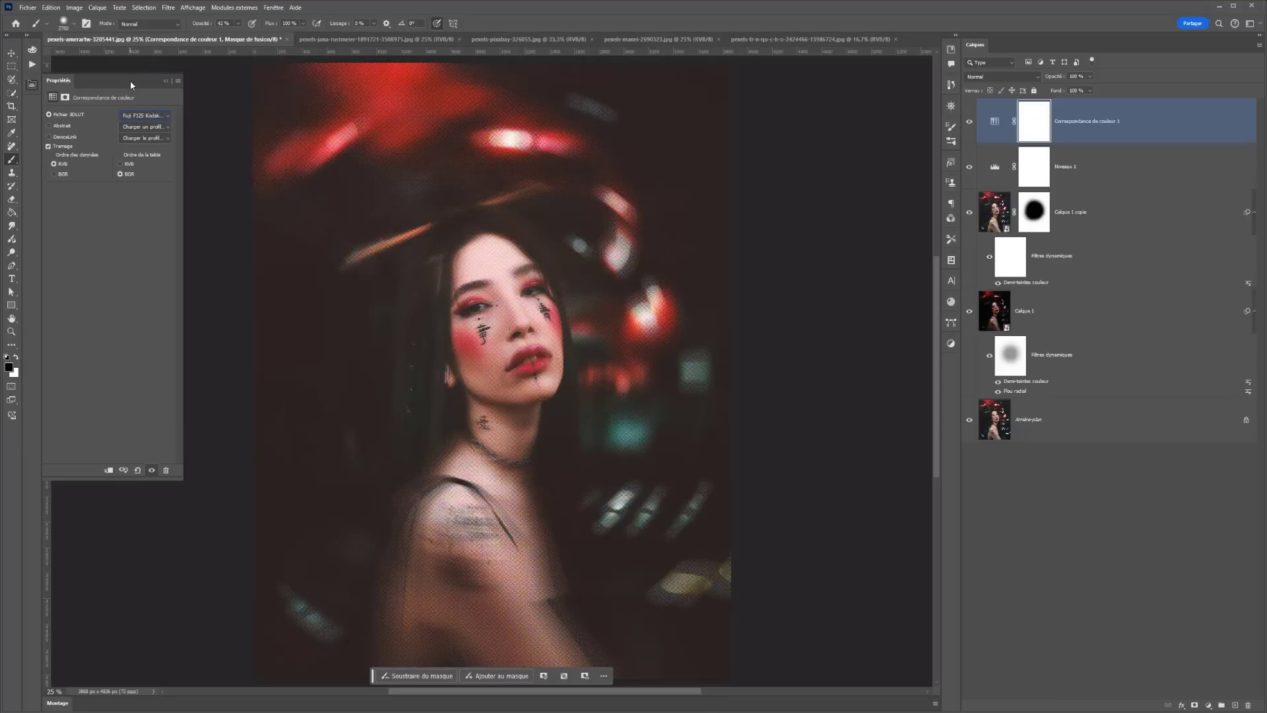
{"action": "key", "text": "Down"}
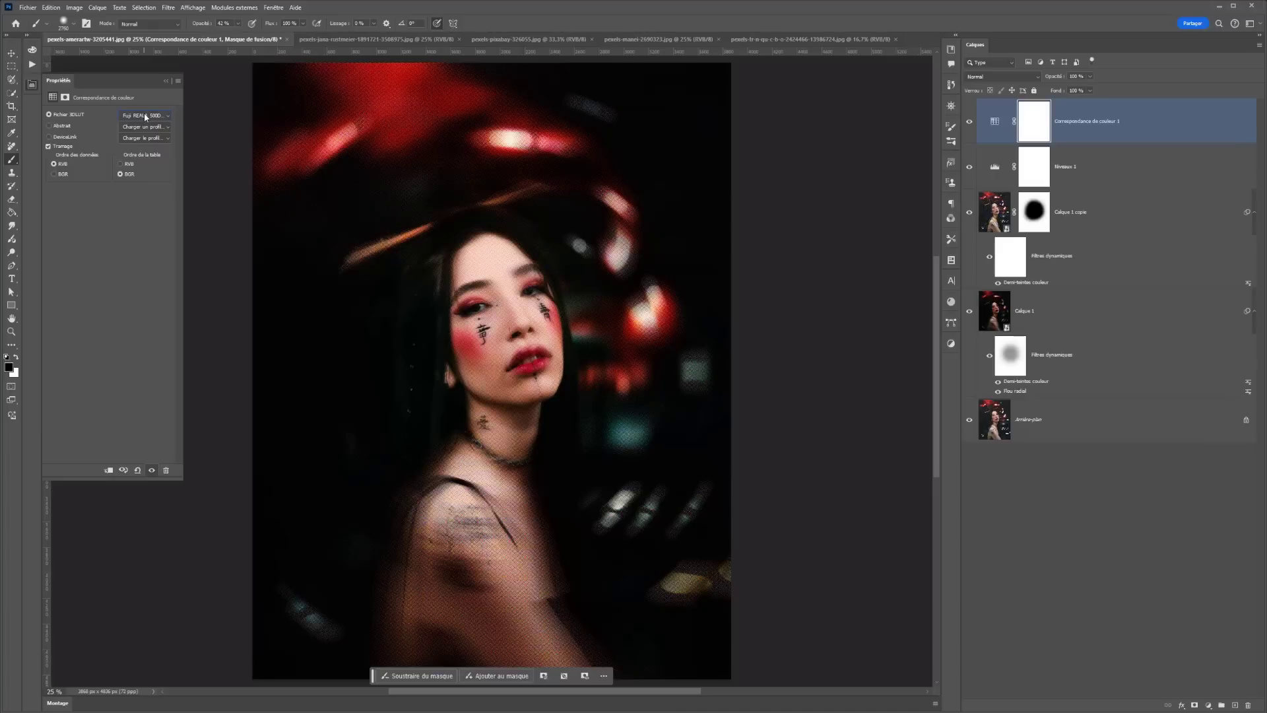
{"action": "key", "text": "Up"}
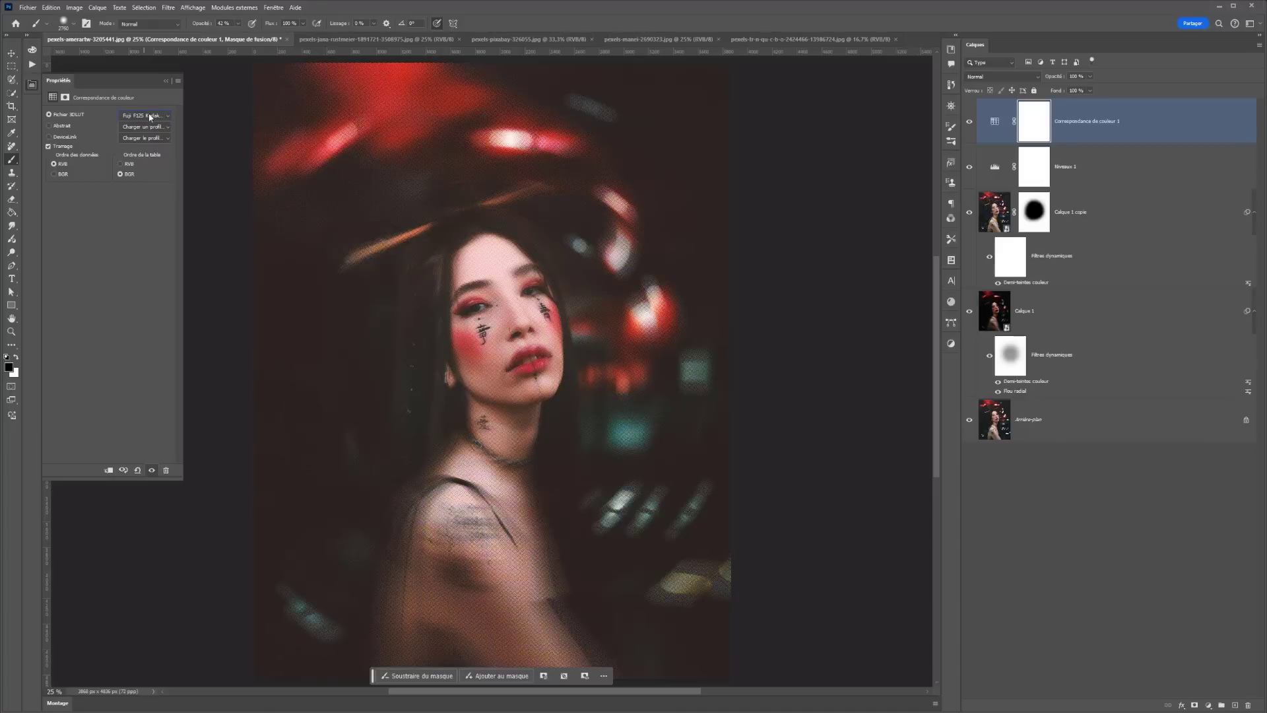
{"action": "left_click", "coordinate": [970, 122]}
{"action": "left_click", "coordinate": [969, 123]}
Try the Incrustation blending mode on the Correspondance de couleur layer, settle on Eclaircir, and compare with the layer hidden
{"action": "scroll", "coordinate": [1027, 81], "scroll_direction": "down", "scroll_amount": 11}
{"action": "left_click", "coordinate": [1027, 79]}
{"action": "left_click", "coordinate": [983, 218]}
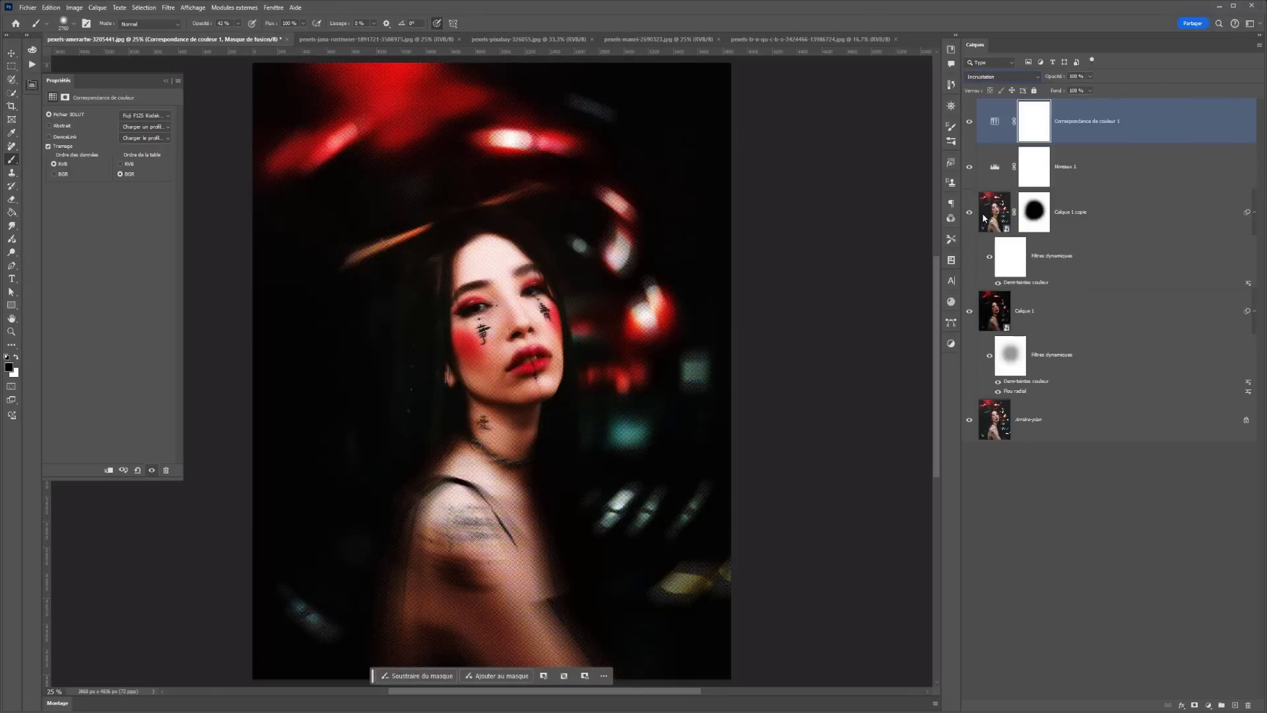
{"action": "left_click", "coordinate": [991, 75]}
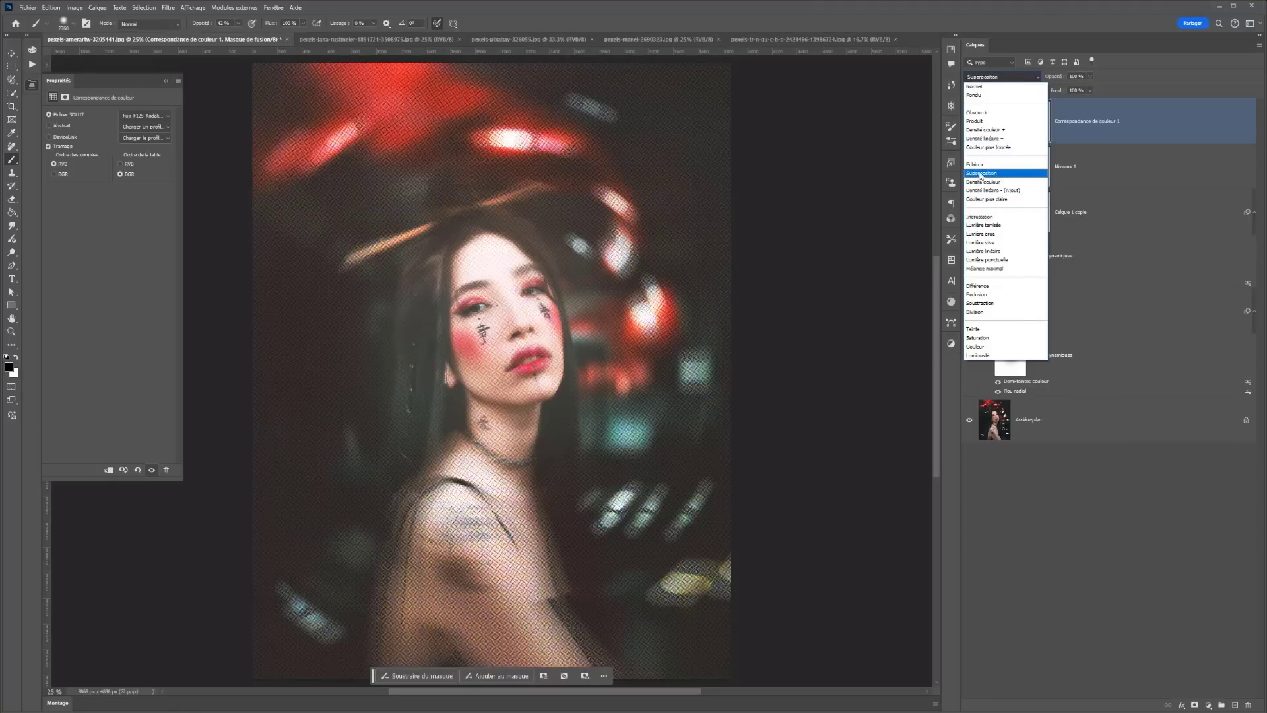
{"action": "left_click", "coordinate": [979, 165]}
{"action": "left_click", "coordinate": [968, 121]}
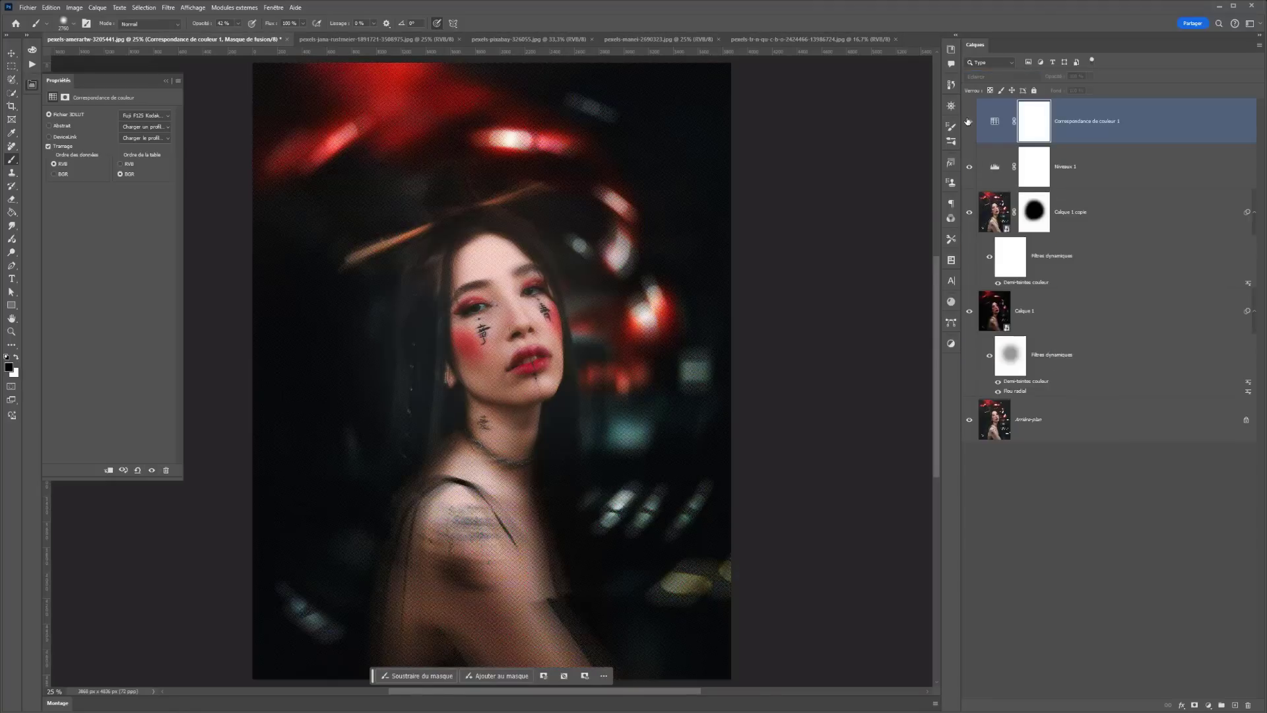
{"action": "left_click", "coordinate": [968, 121]}
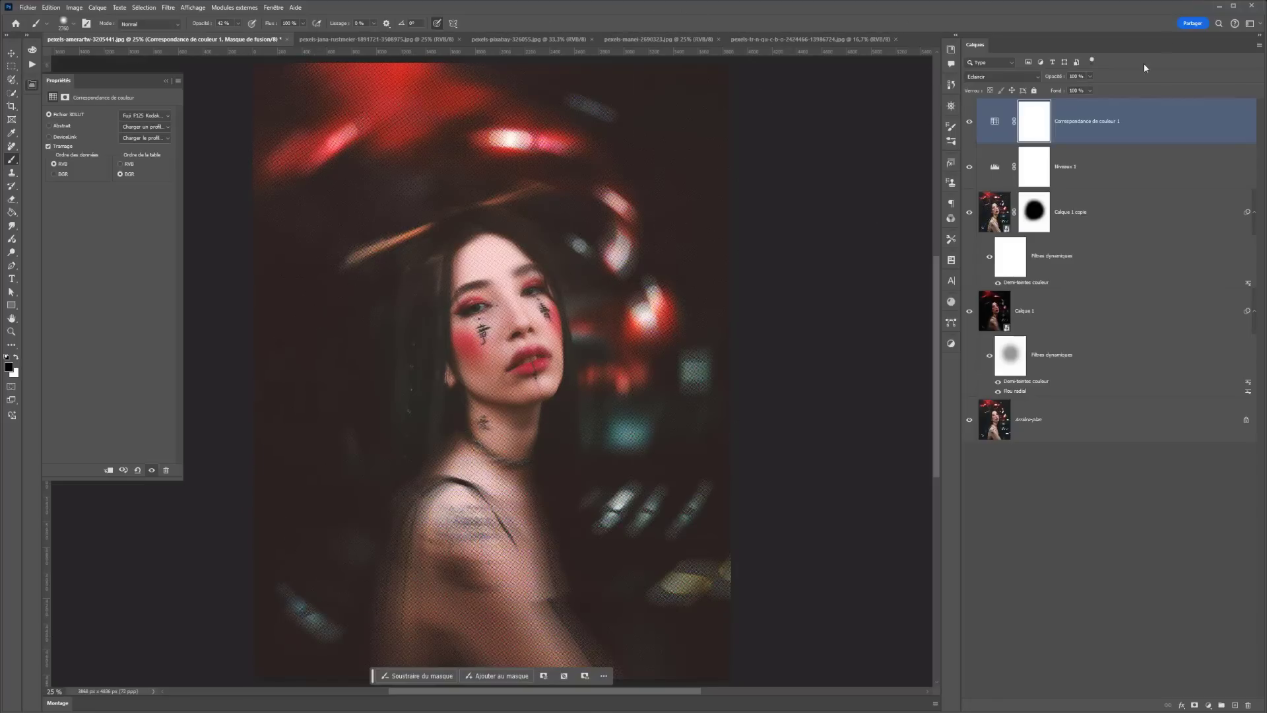
Reduce the Correspondance de couleur layer's opacity to 50% and switch to the rectangular marquee tool
{"action": "left_click", "coordinate": [1089, 77]}
{"action": "left_click_drag", "start_coordinate": [1069, 89], "coordinate": [1067, 89]}
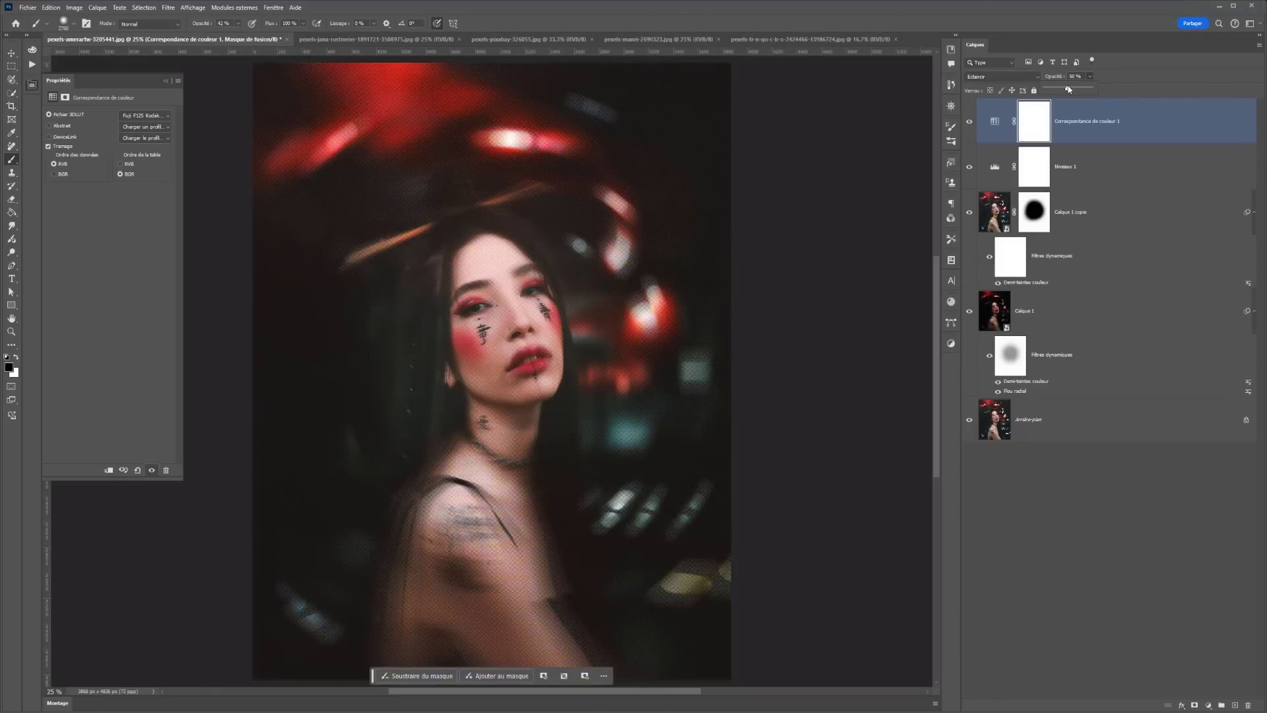
{"action": "left_click", "coordinate": [14, 66]}
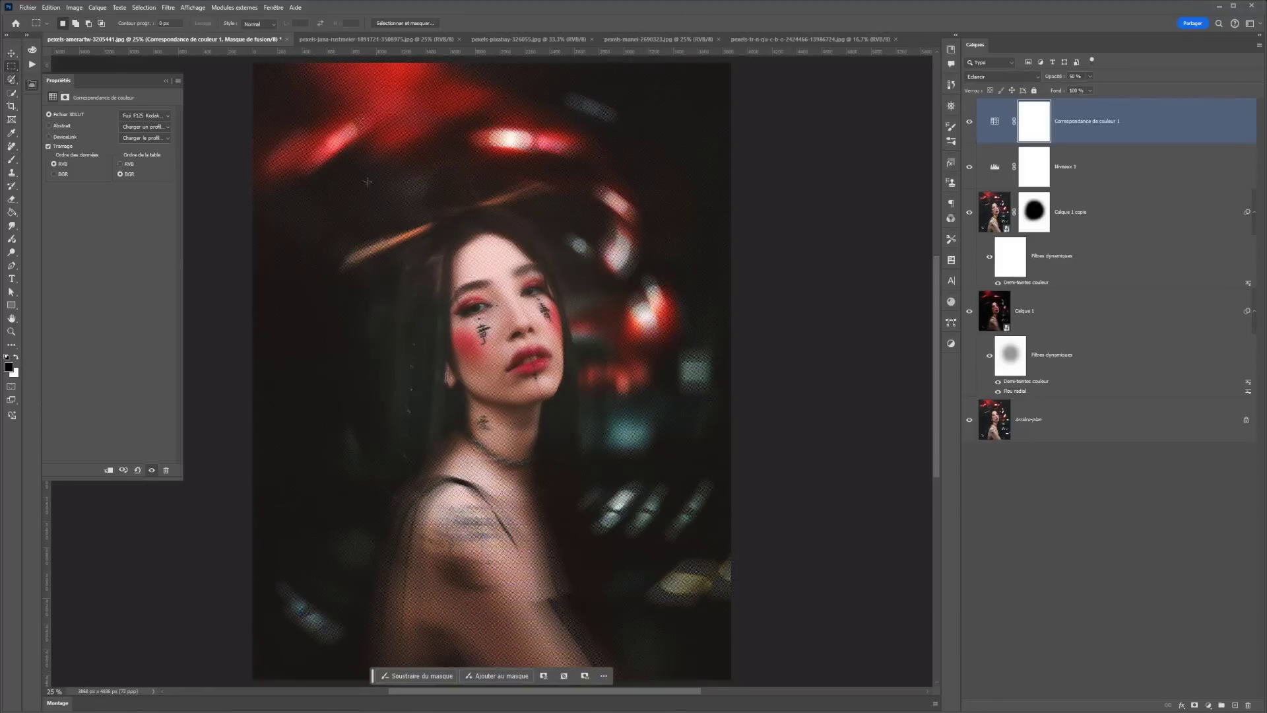
Edit the Flou radial smart filter on Calque 1, setting the quality to Supérieure and the amount to 17
{"action": "scroll", "coordinate": [533, 333], "scroll_direction": "down", "scroll_amount": 3}
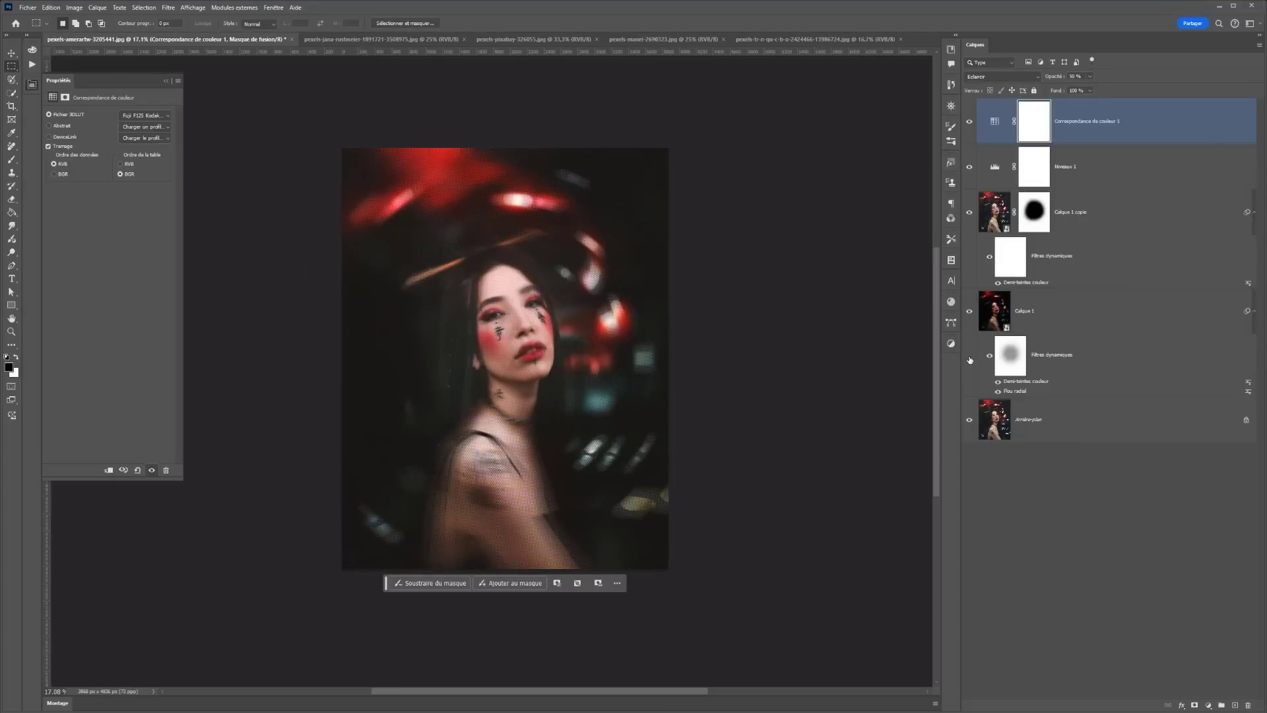
{"action": "mouse_move", "coordinate": [970, 313]}
{"action": "left_mouse_down"}
{"action": "mouse_move", "coordinate": [965, 118]}
{"action": "mouse_move", "coordinate": [972, 308]}
{"action": "left_mouse_up"}
{"action": "double_click", "coordinate": [1017, 392]}
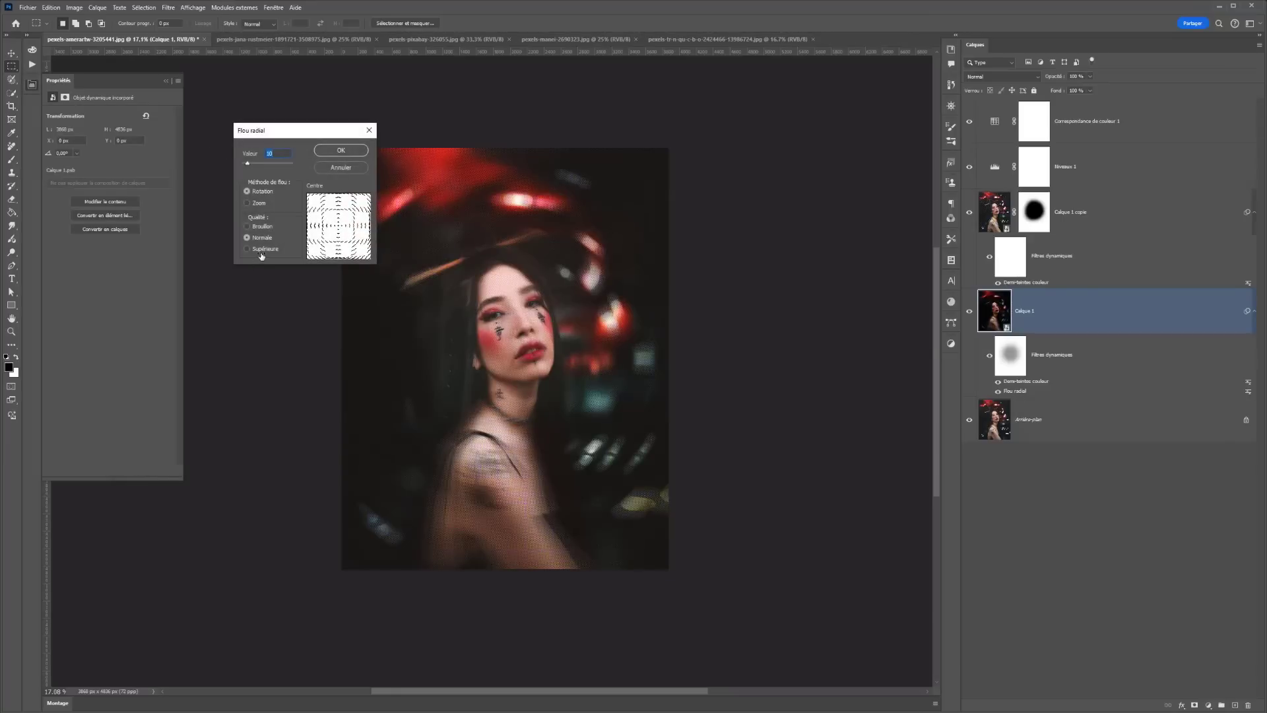
{"action": "left_click", "coordinate": [256, 249]}
{"action": "left_click_drag", "start_coordinate": [247, 163], "coordinate": [251, 164]}
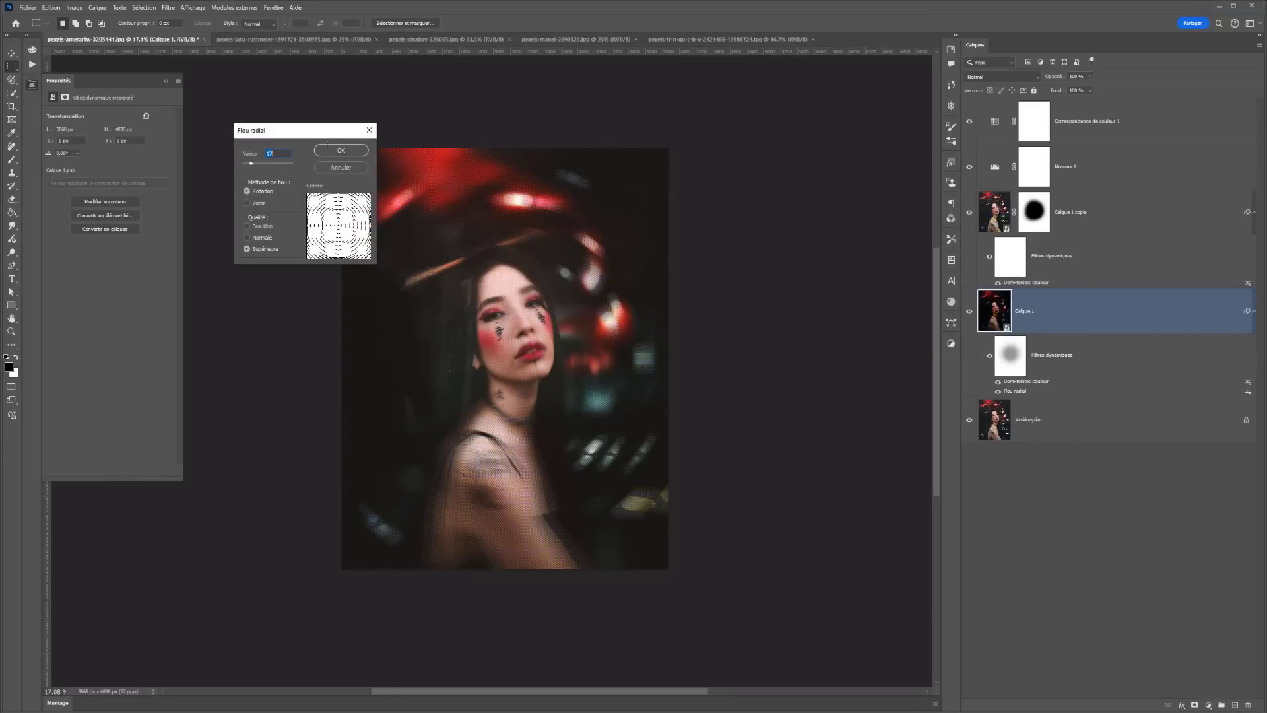
{"action": "left_click", "coordinate": [341, 150]}
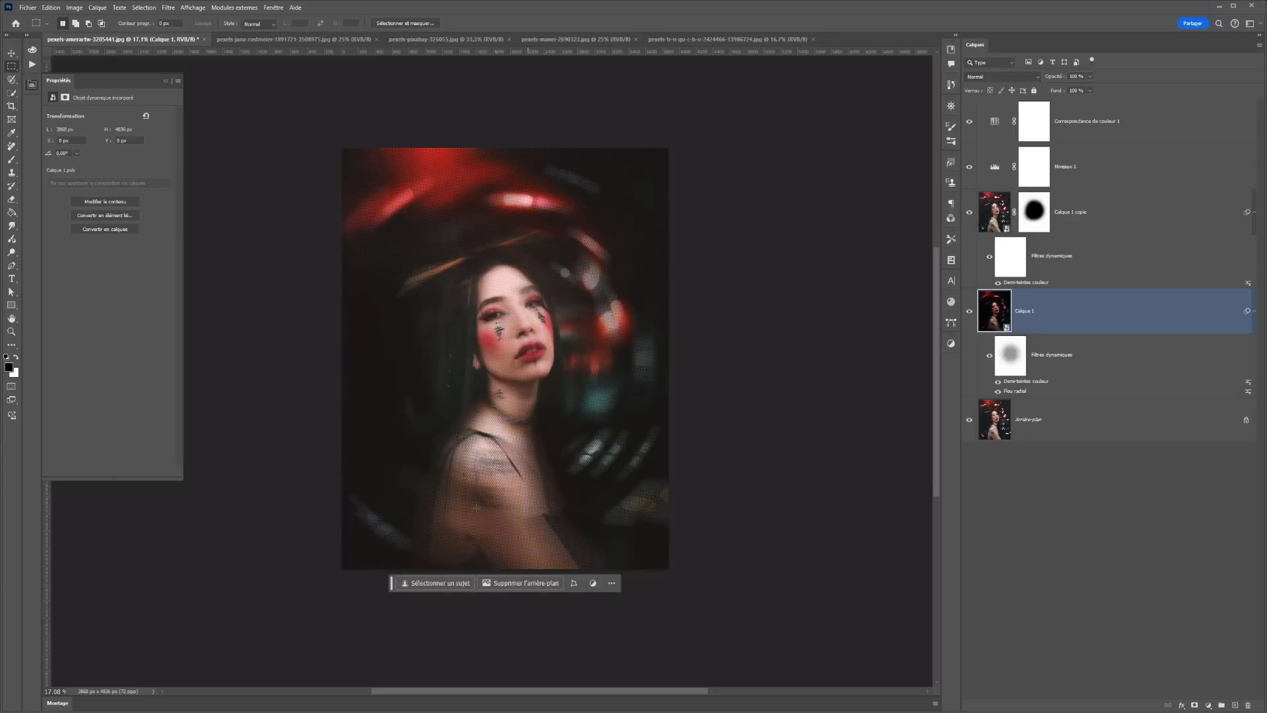
Try the Lumière tamisée blending mode on Calque 1 copie, compare with the layer hidden, and settle on Produit
{"action": "scroll", "coordinate": [668, 415], "scroll_direction": "up", "scroll_amount": 3}
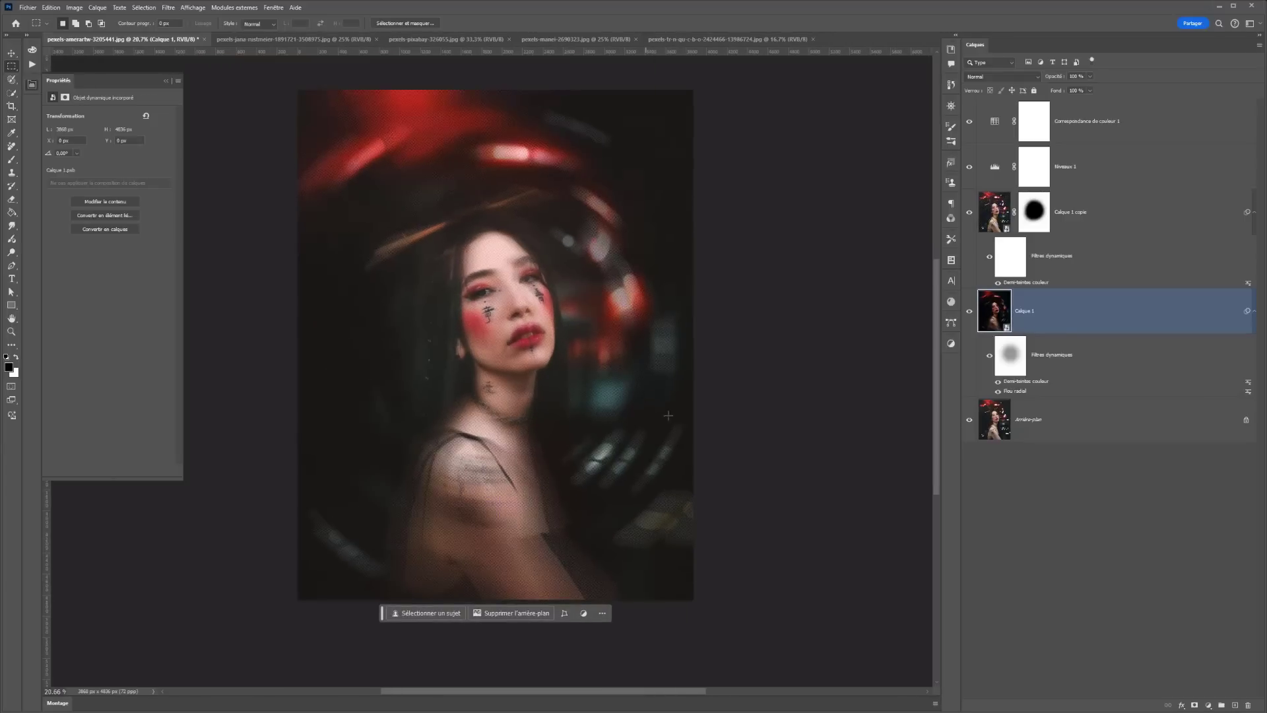
{"action": "scroll", "coordinate": [667, 415], "scroll_direction": "up", "scroll_amount": 1}
{"action": "left_click", "coordinate": [990, 228]}
{"action": "scroll", "coordinate": [977, 81], "scroll_direction": "down", "scroll_amount": 2}
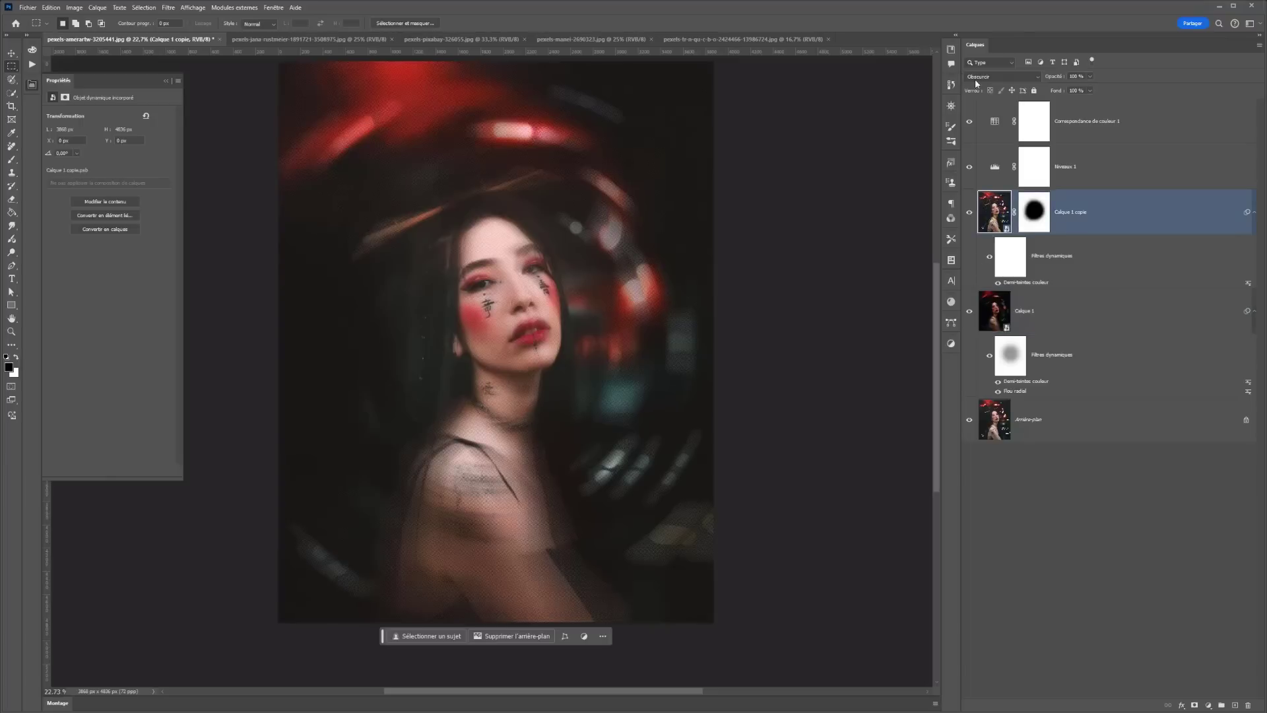
{"action": "left_click", "coordinate": [966, 76]}
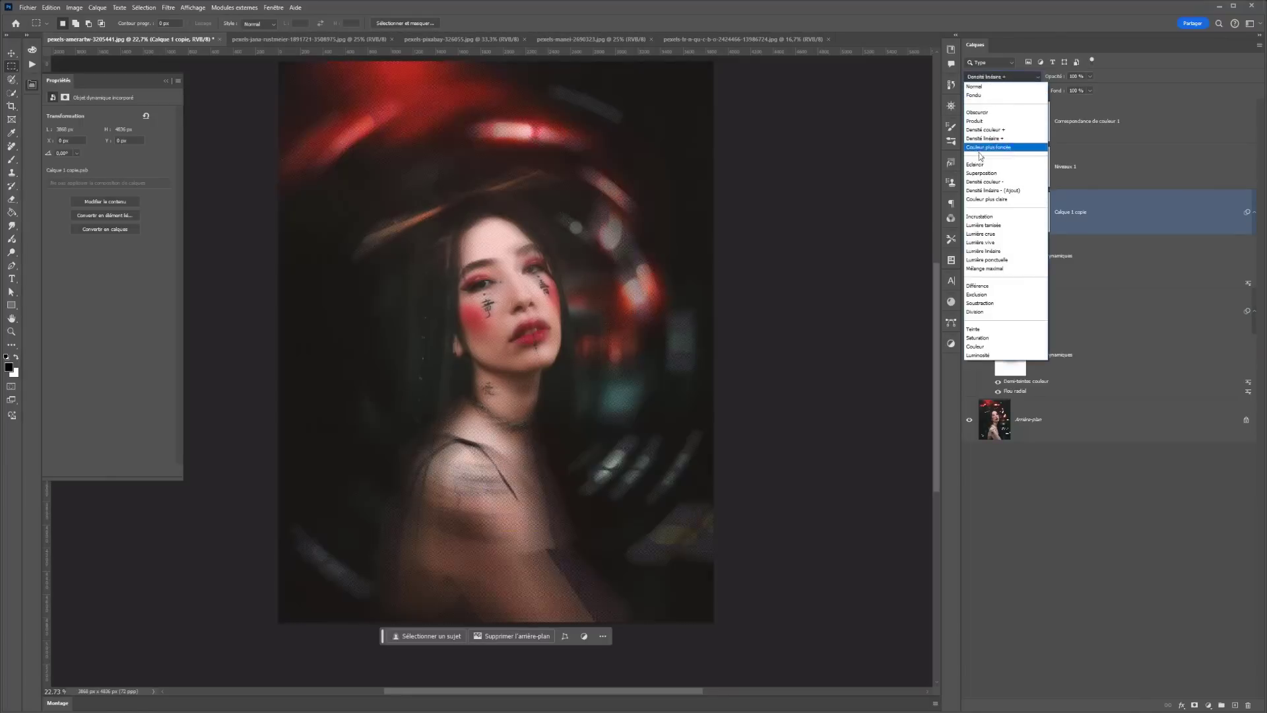
{"action": "left_click", "coordinate": [979, 225]}
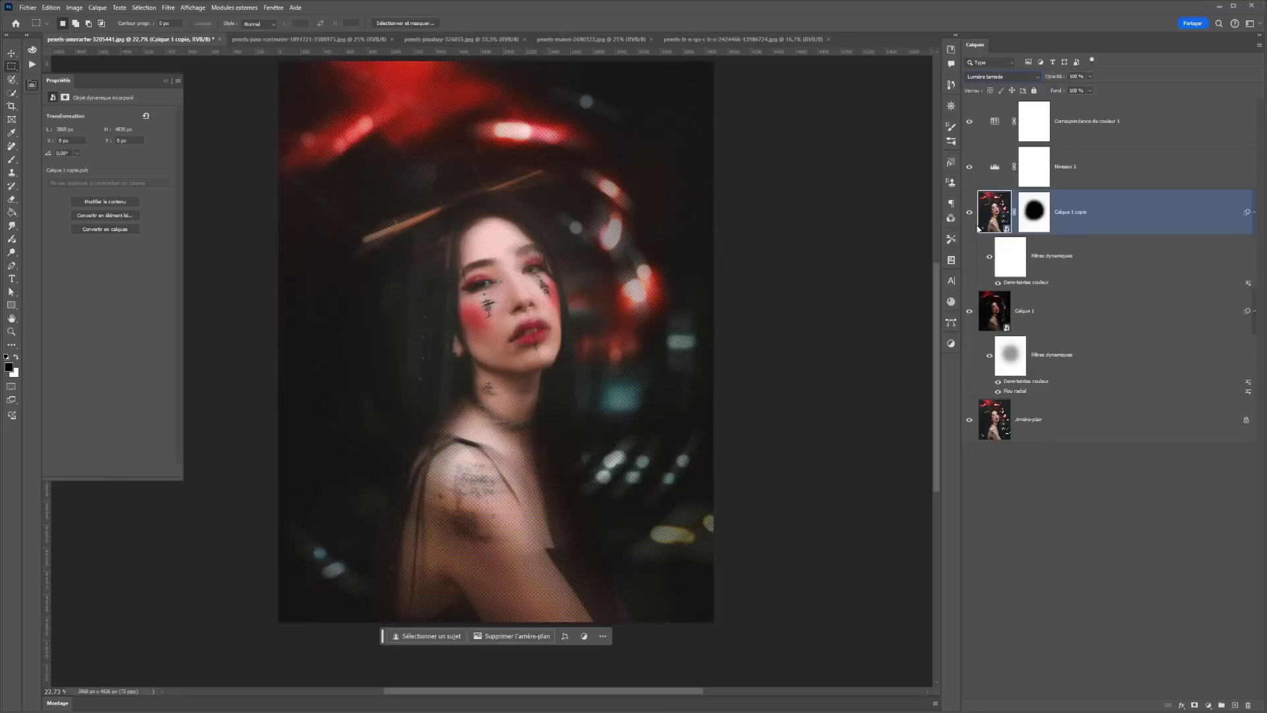
{"action": "left_click", "coordinate": [970, 220]}
{"action": "left_click", "coordinate": [969, 220]}
{"action": "left_click", "coordinate": [995, 78]}
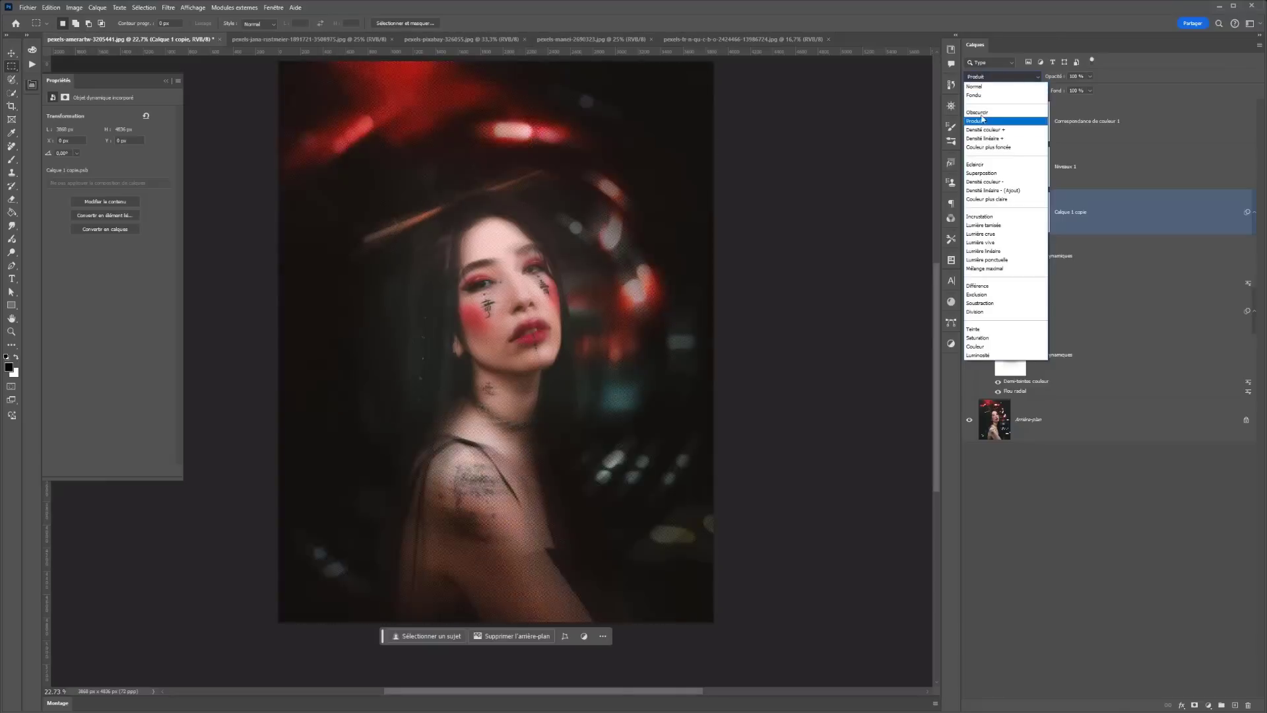
{"action": "left_click", "coordinate": [981, 121]}
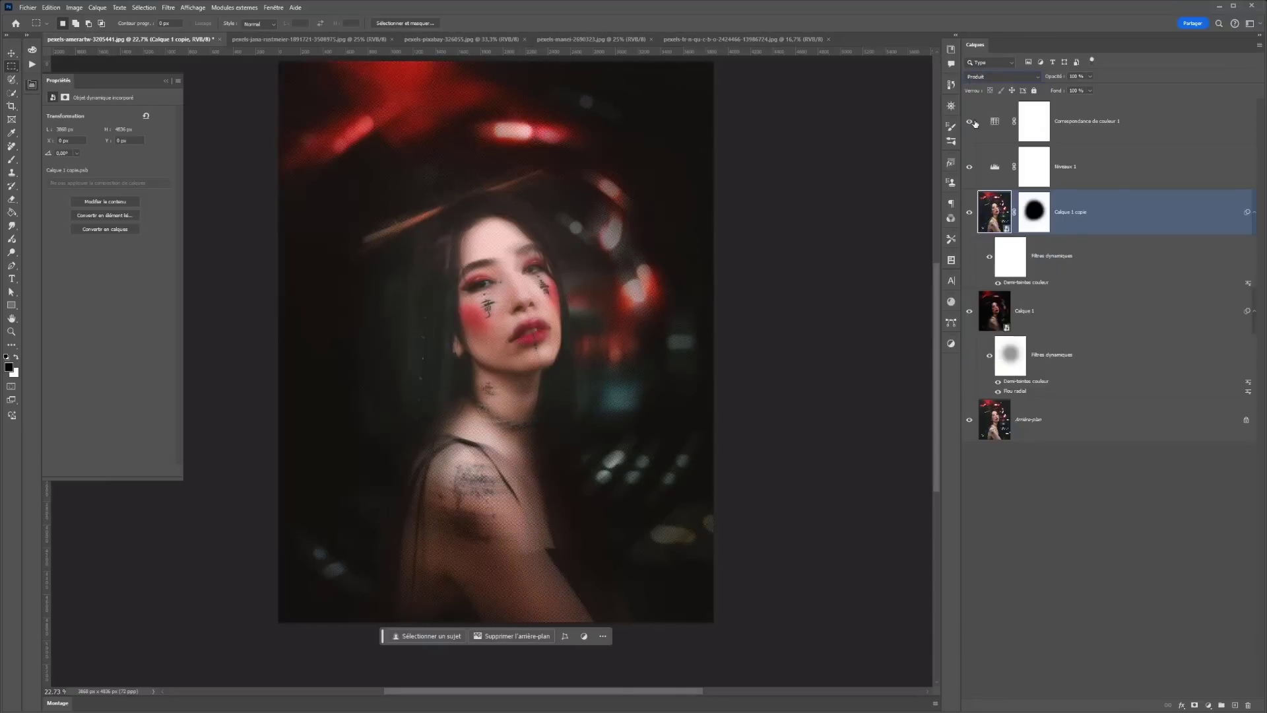
Compare the image with and without the Calque 1 copie and Calque 1 effect layers, leaving both layers shown
{"action": "left_click", "coordinate": [969, 218]}
{"action": "left_click", "coordinate": [970, 218]}
{"action": "left_click", "coordinate": [969, 218]}
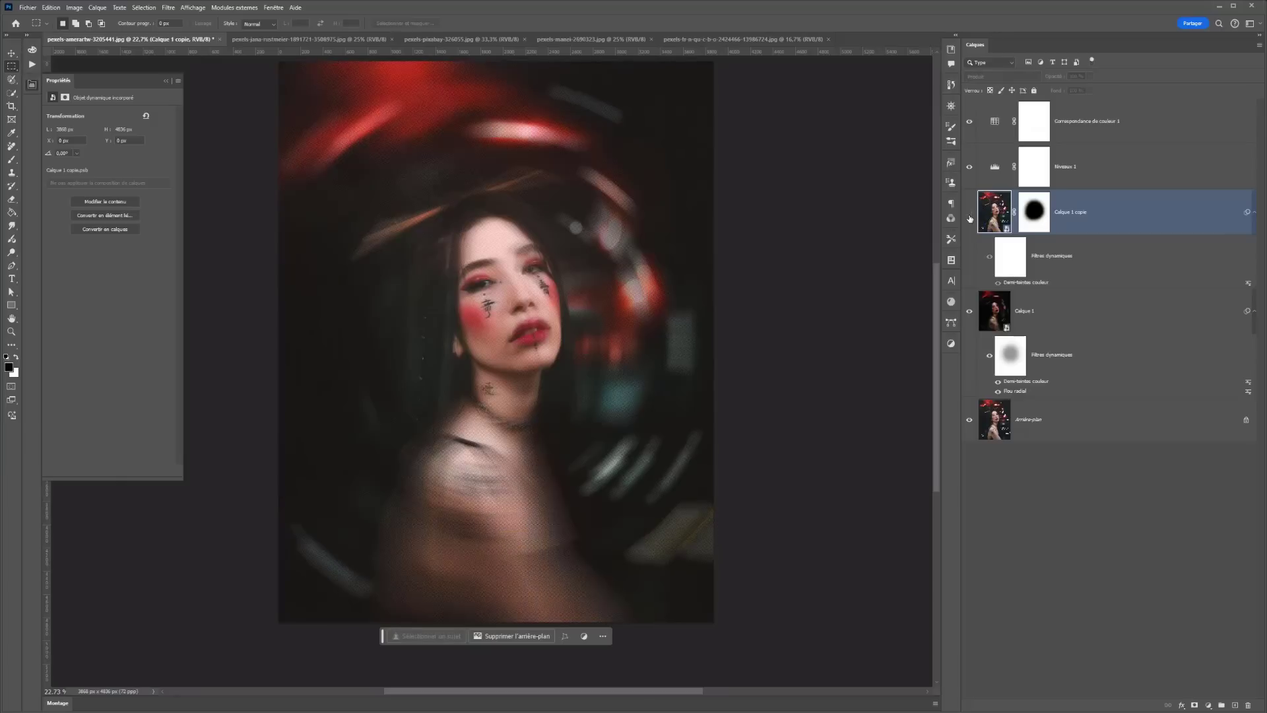
{"action": "left_click", "coordinate": [970, 217]}
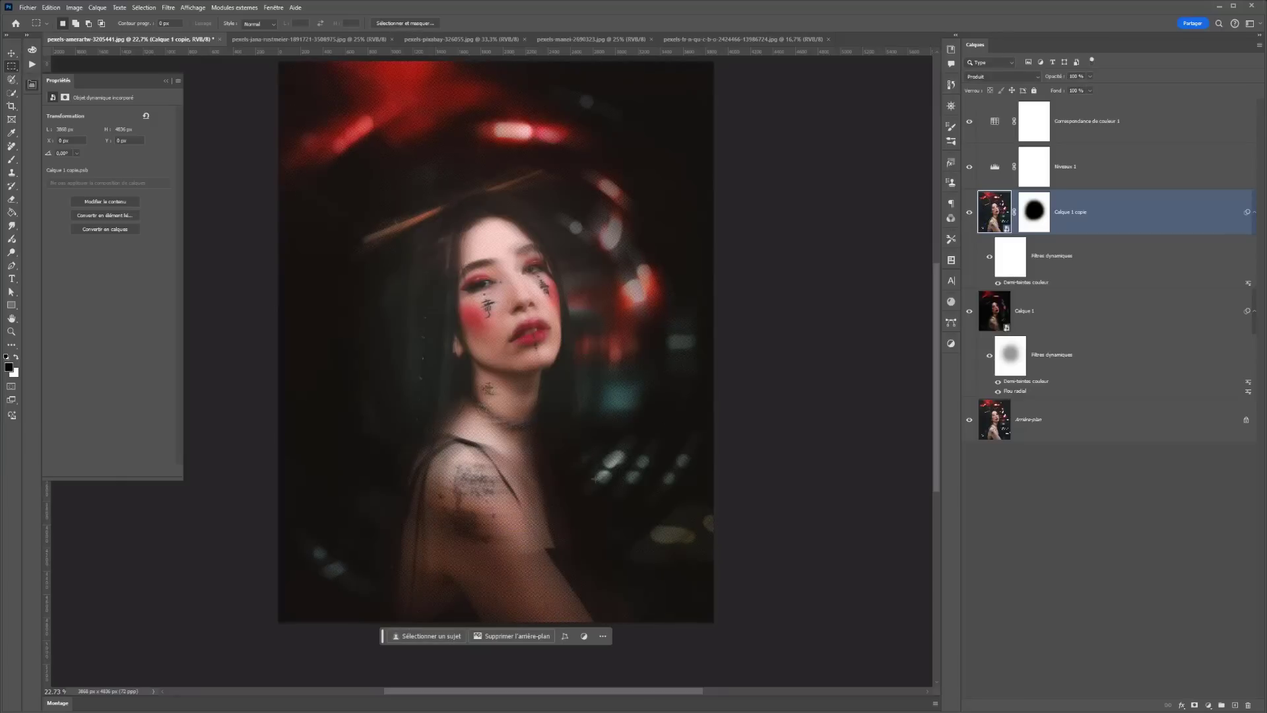
{"action": "left_click", "coordinate": [970, 311]}
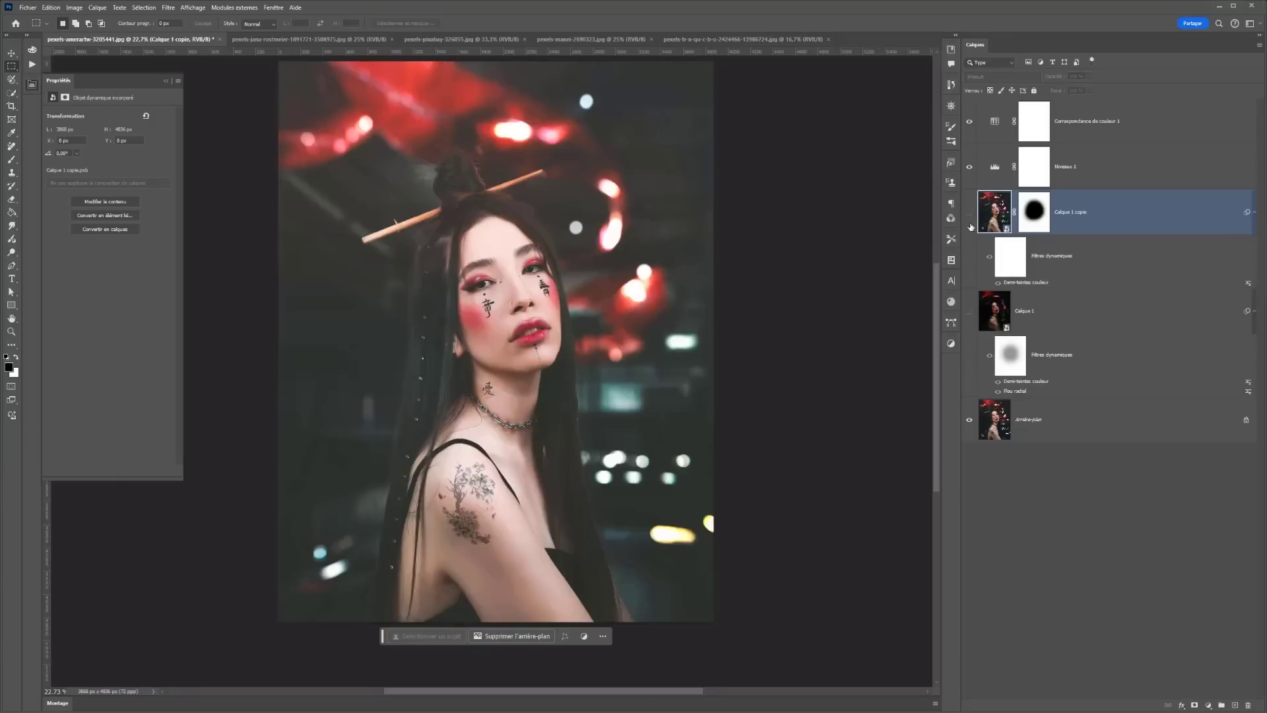
{"action": "left_click", "coordinate": [969, 311]}
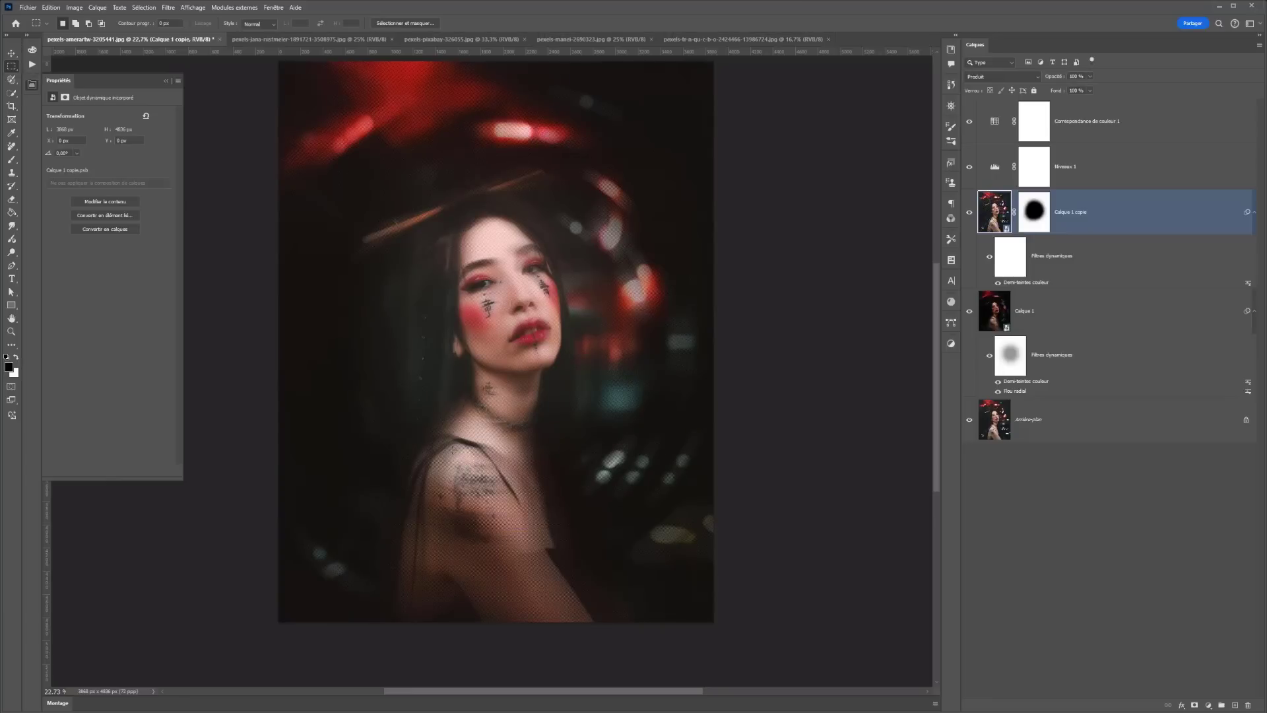
Save the document as a Photoshop PSD file named cyberpunk in the Image folder
{"action": "key", "text": "ctrl+shift+s"}
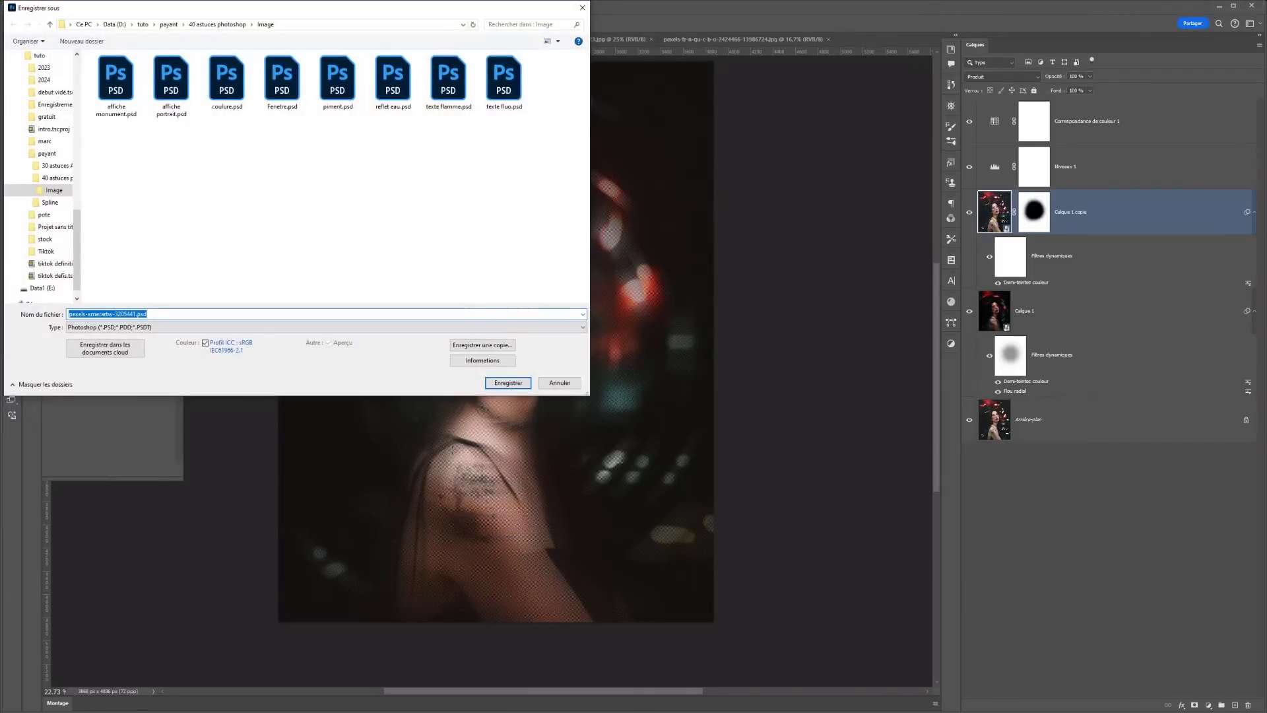
{"action": "type", "text": "cyberpunk"}
{"action": "key", "text": "Return"}
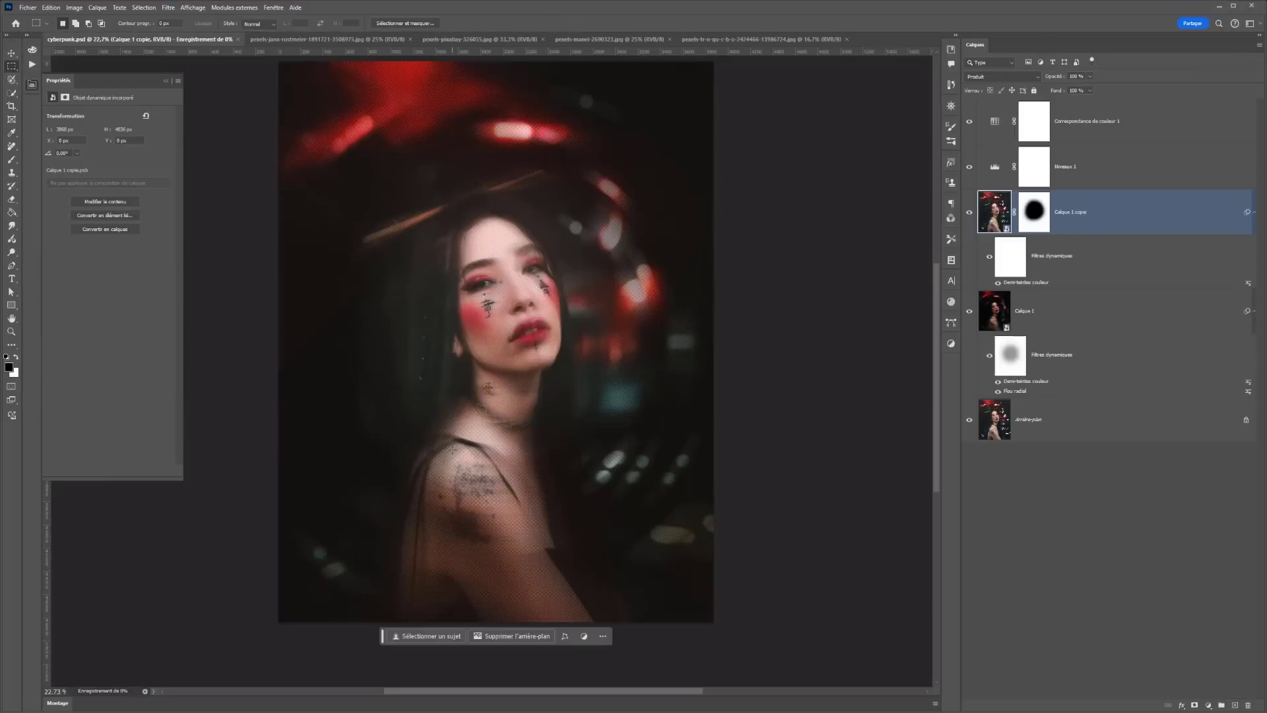